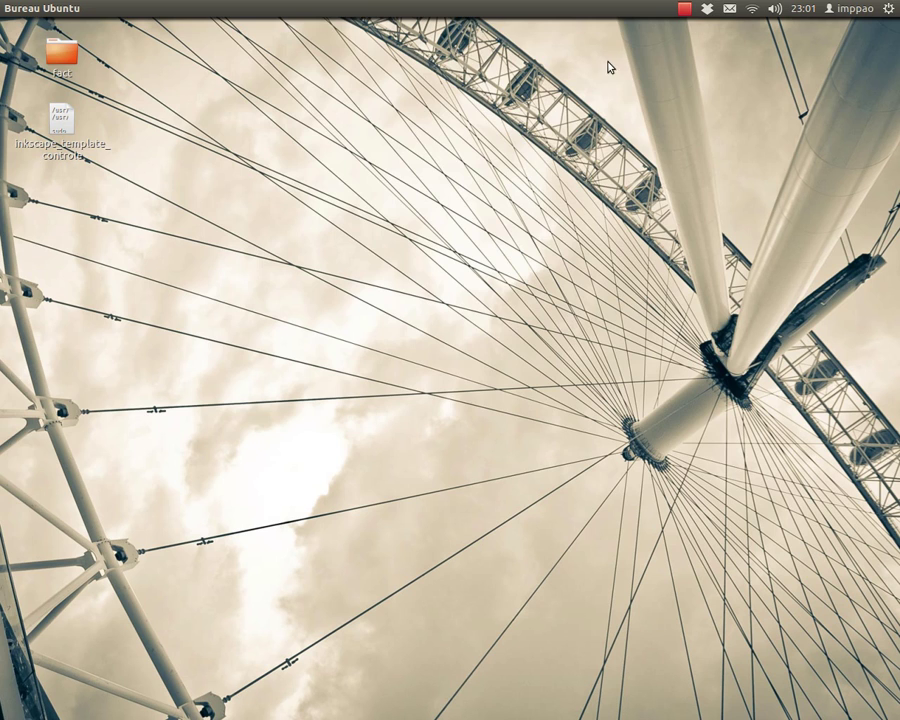
Step: Launch Inkscape from the Unity Dash launcher
key("super")
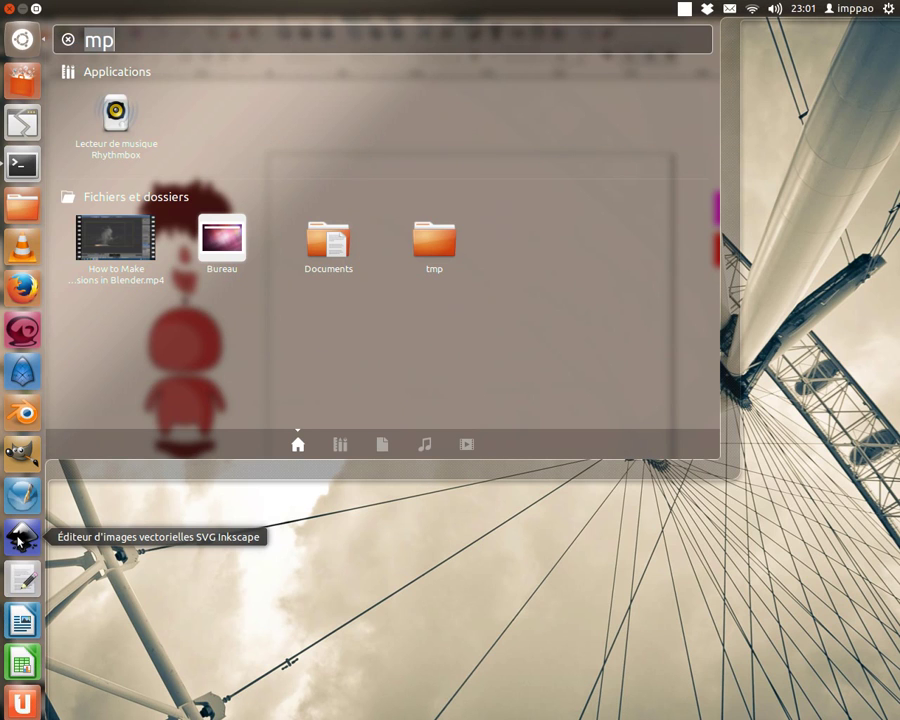
left_click(20, 541)
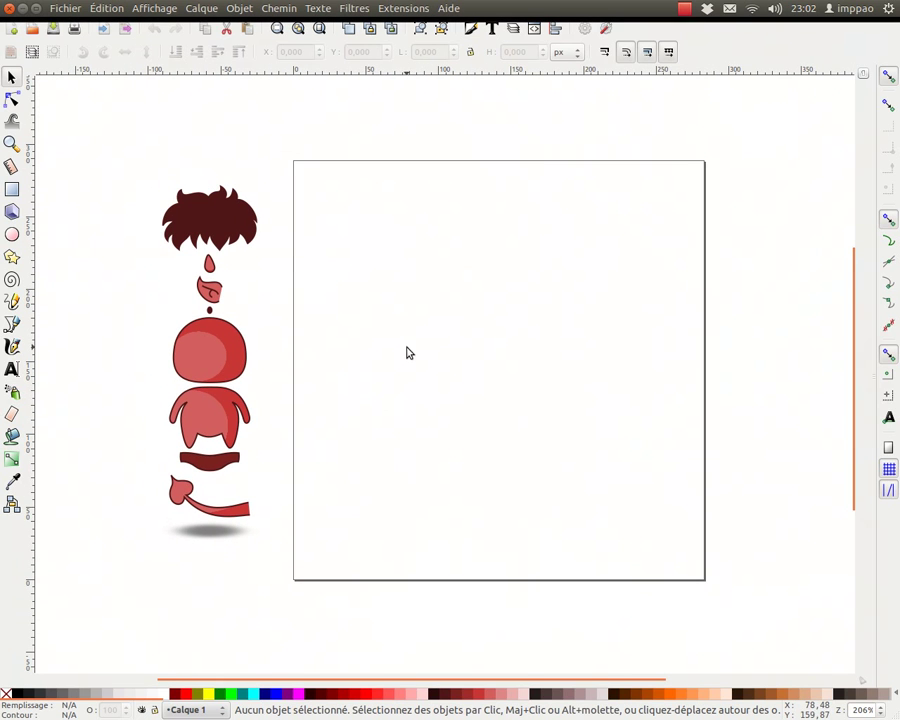
Step: Draw a small blue square beside the page and duplicate it into a row of three
left_click_drag(126, 148, 293, 600)
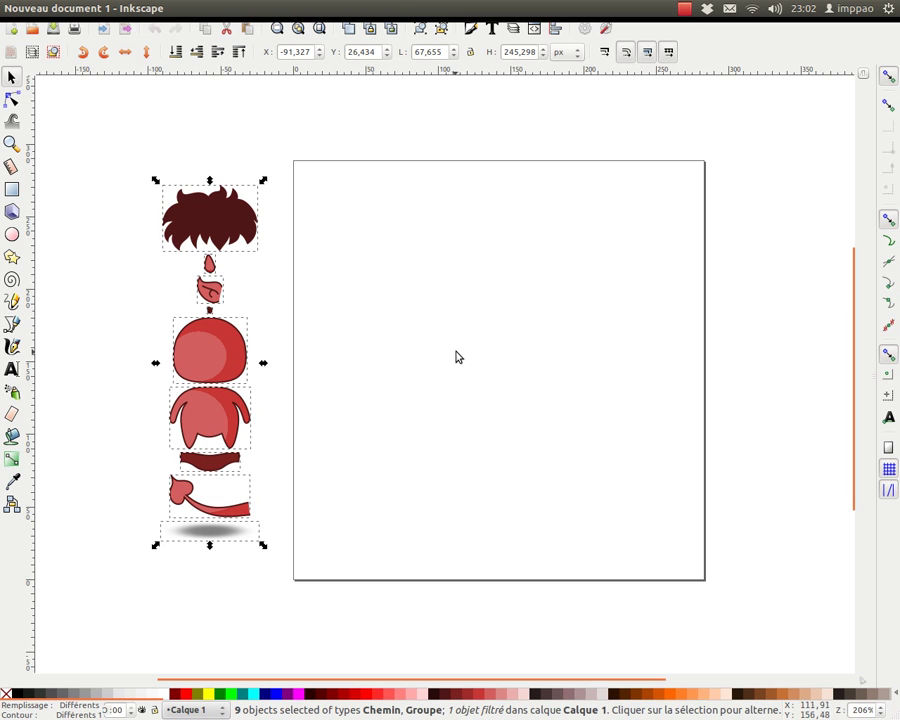
left_click(12, 189)
scroll(420, 289, "right", 1)
left_click_drag(662, 190, 696, 220)
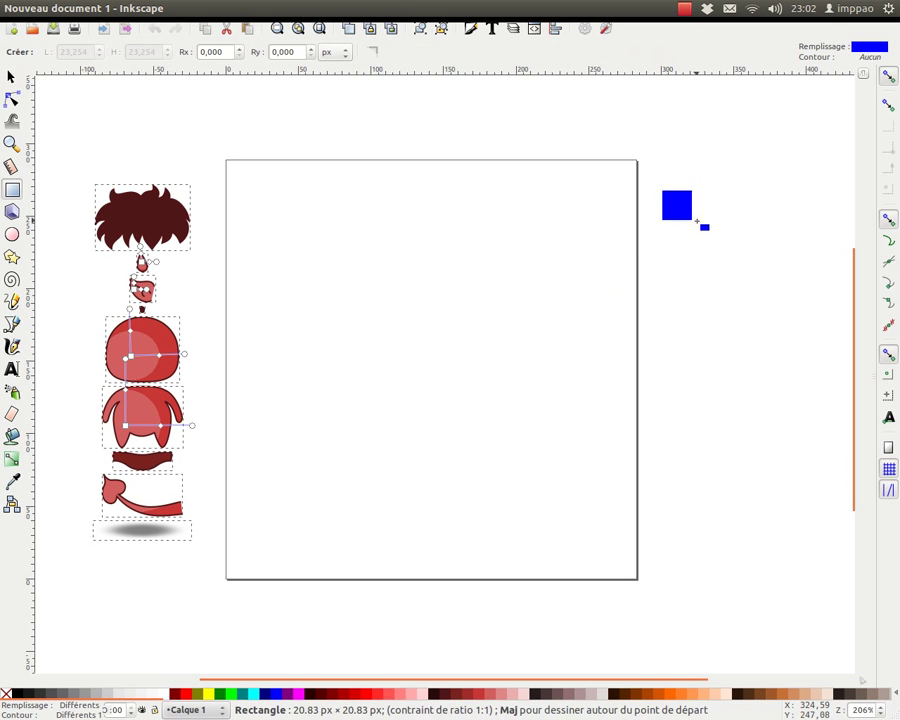
scroll(680, 215, "right", 1)
key("s")
mouse_move(637, 211)
left_mouse_down()
mouse_move(708, 212)
mouse_move(614, 266)
left_mouse_up()
key("ctrl+d")
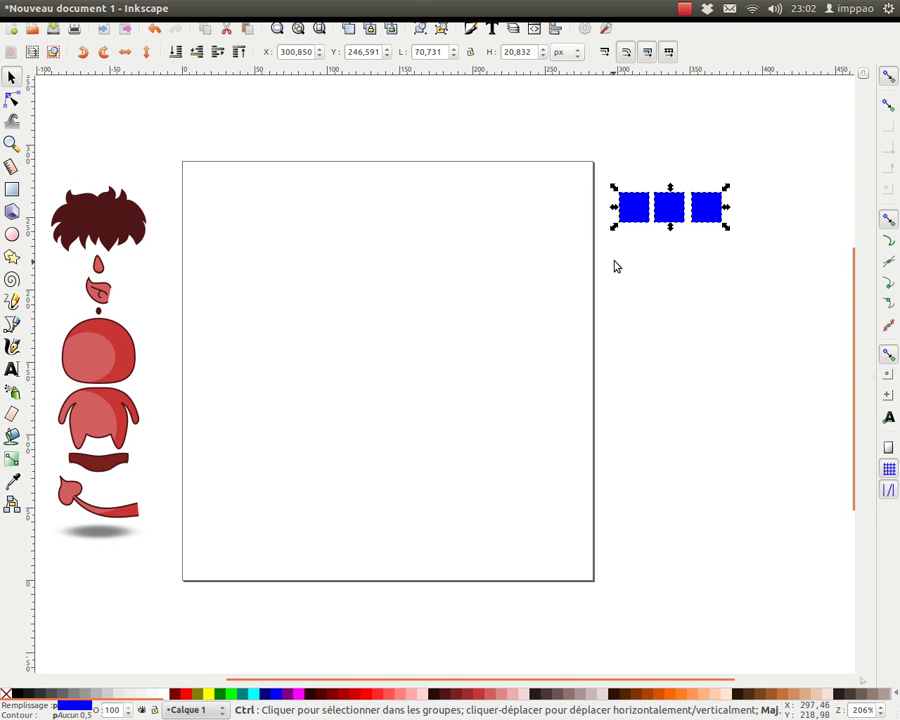
Step: Duplicate the row of three squares and move the copy below to form a 3×2 grid
key("shift+ctrl+a")
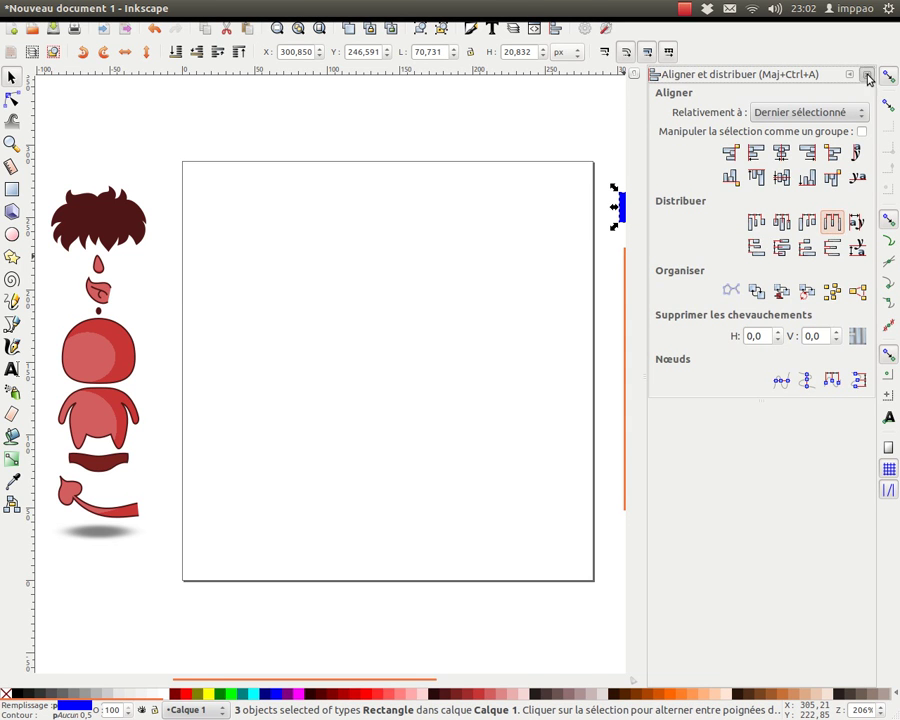
left_click(866, 74)
key("ctrl+d")
left_click_drag(700, 205, 702, 246)
key("Escape")
Step: Colour the top-left square dark red, top-middle yellow and bottom-left green
left_click(625, 205)
left_click(176, 693)
left_click(671, 217)
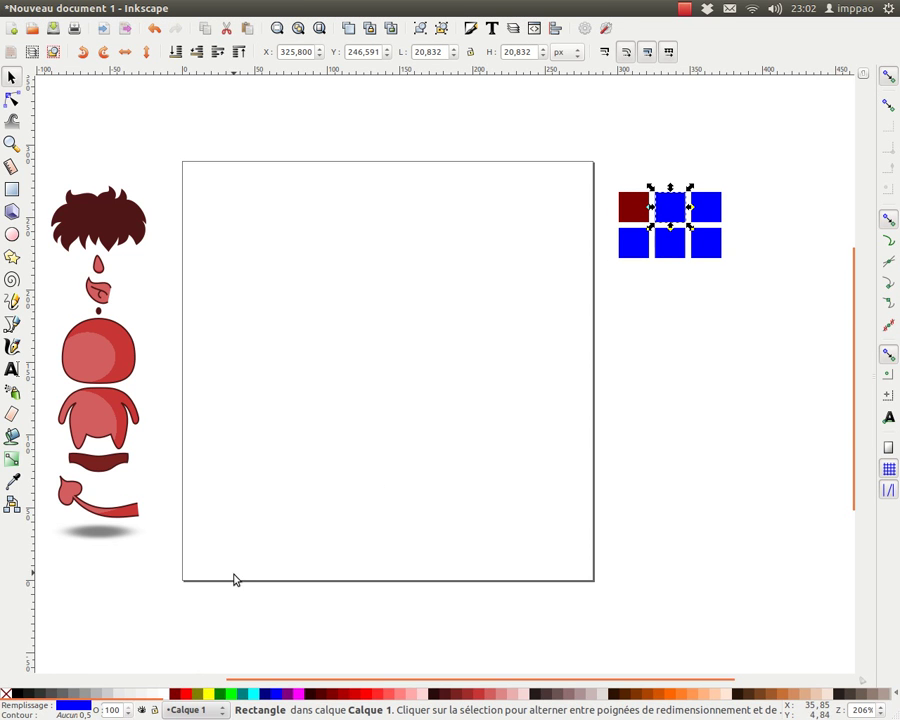
left_click(207, 693)
left_click(634, 243)
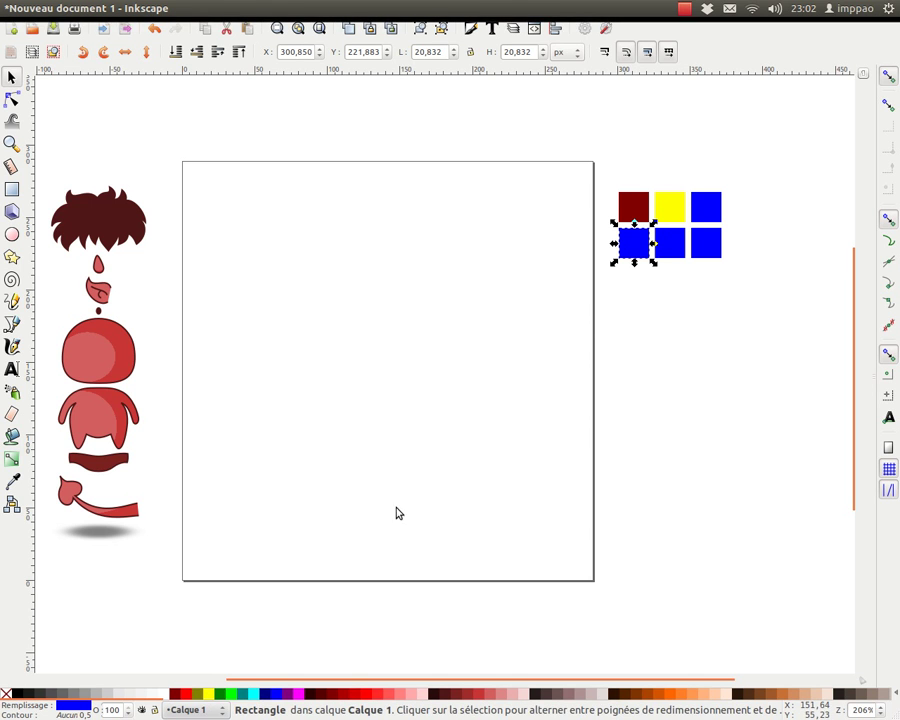
left_click(231, 693)
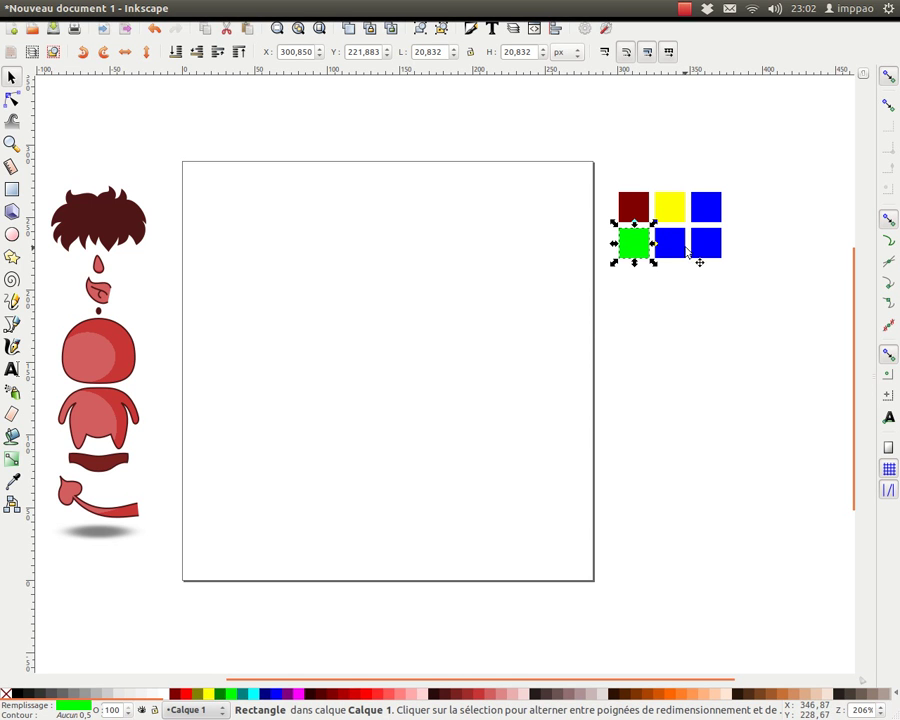
Step: Colour the bottom-right square pink and the bottom-middle square cyan
left_click(670, 243)
left_click(333, 693)
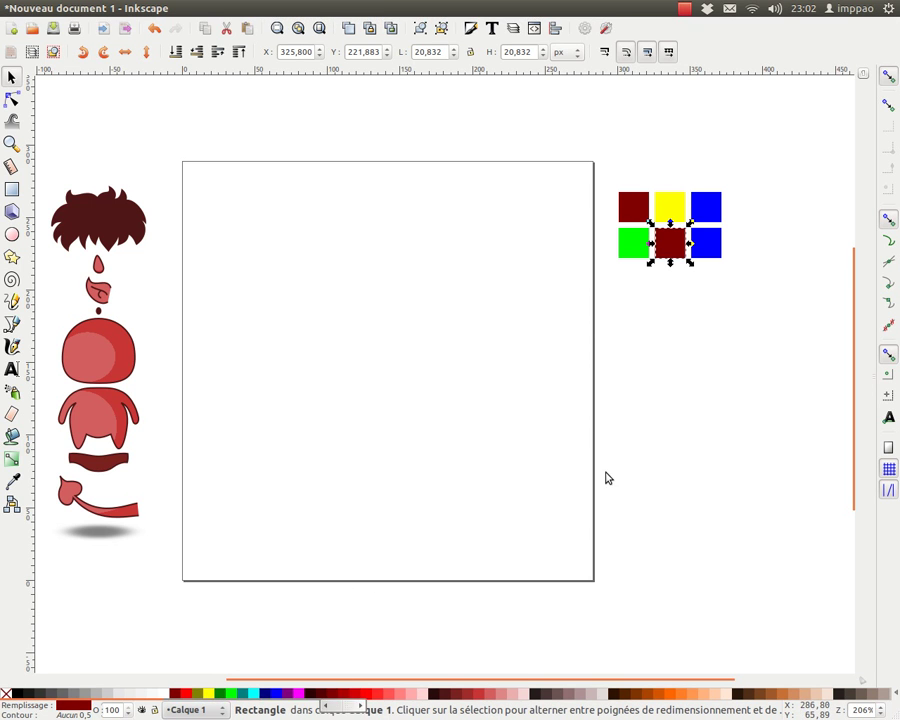
left_click(712, 250)
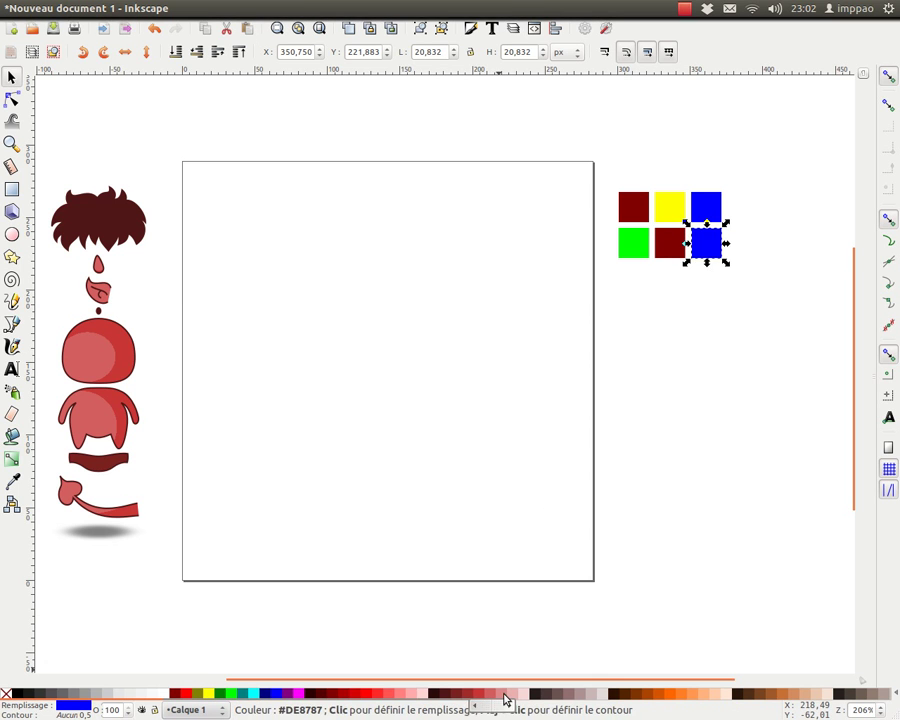
left_click(506, 693)
left_click(707, 336)
left_click(668, 245)
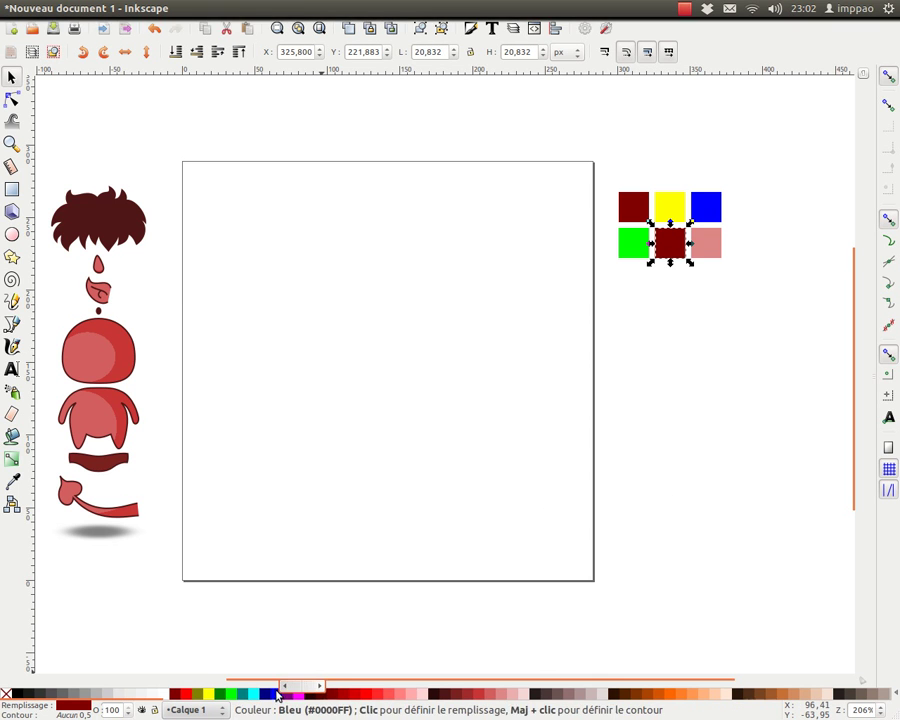
left_click(252, 693)
left_click(575, 461)
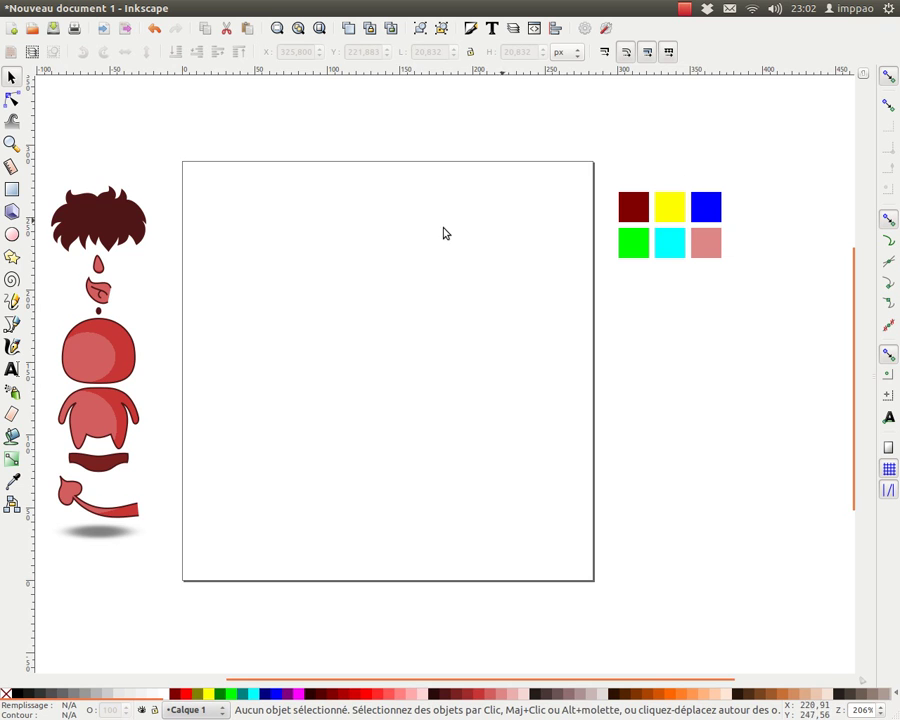
scroll(446, 233, "left", 2)
scroll(456, 235, "left", 1)
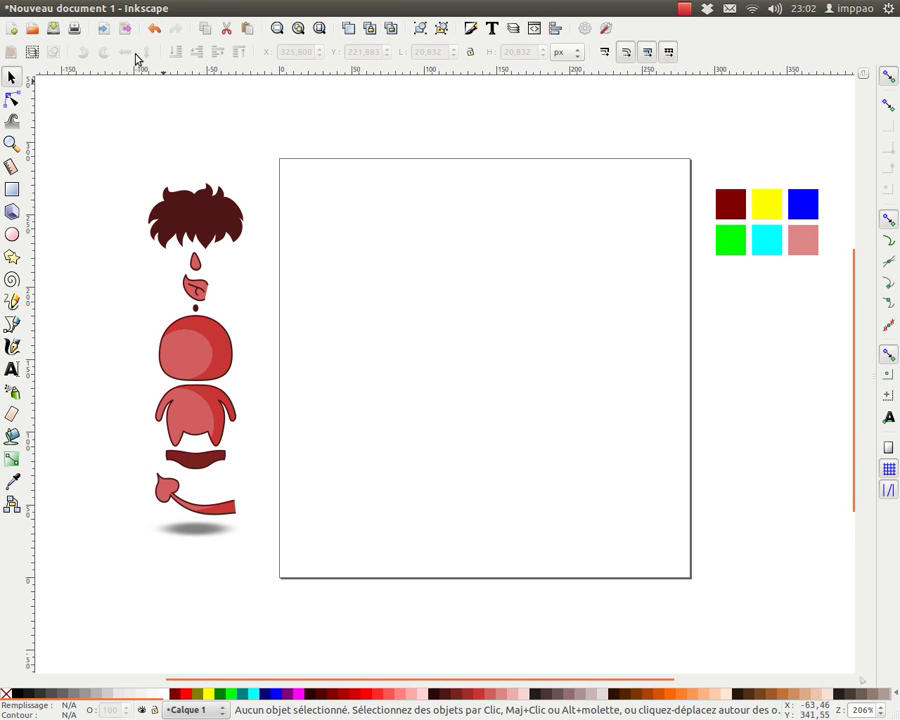
Step: Start Save As and browse from the file system root into /usr/share
left_click(62, 11)
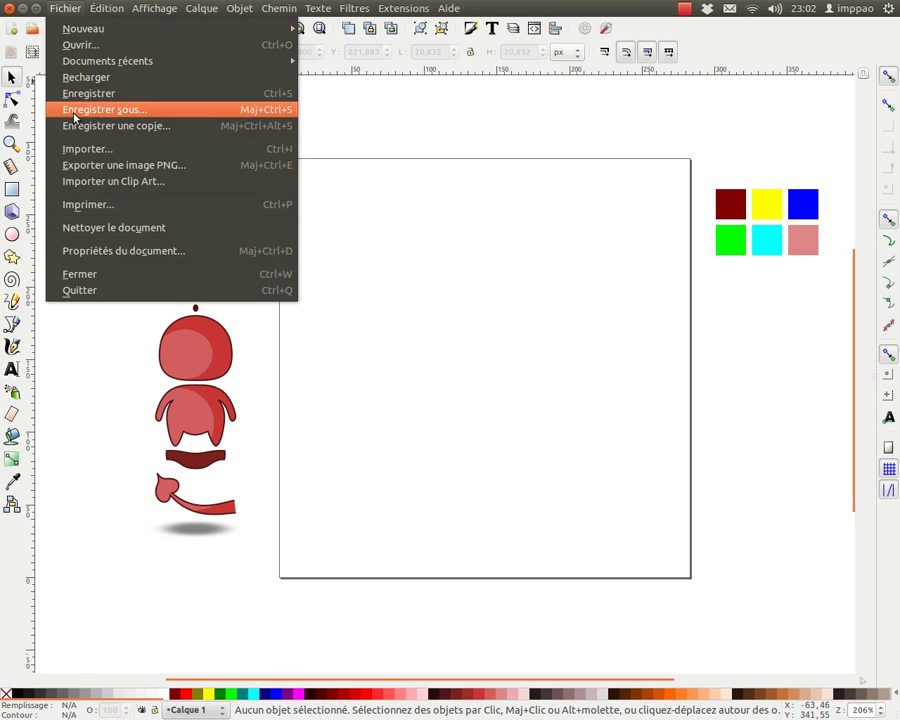
left_click(62, 108)
left_click_drag(322, 165, 336, 145)
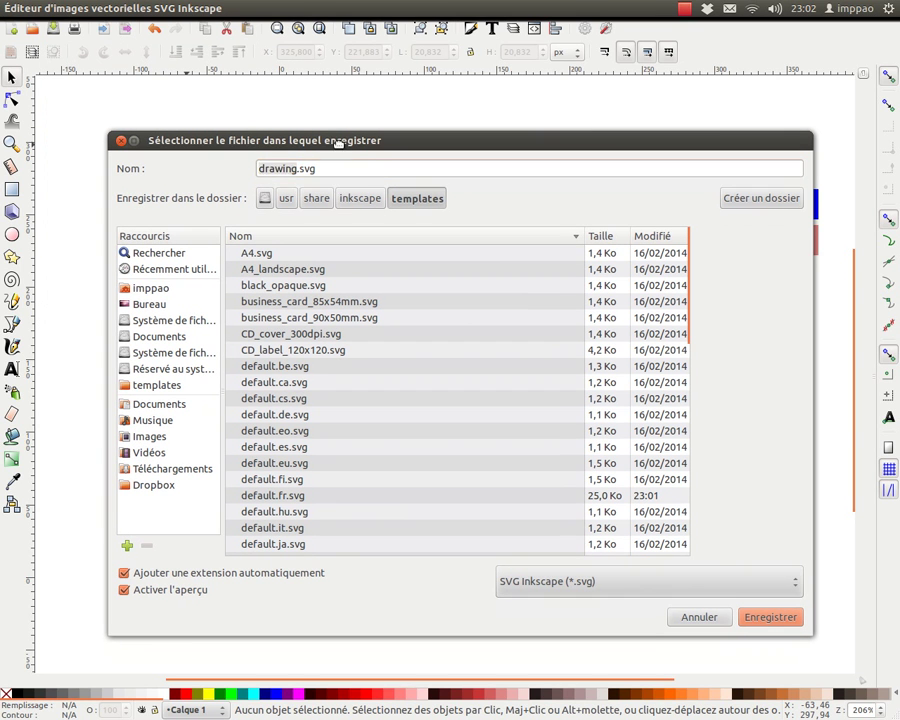
left_click(170, 322)
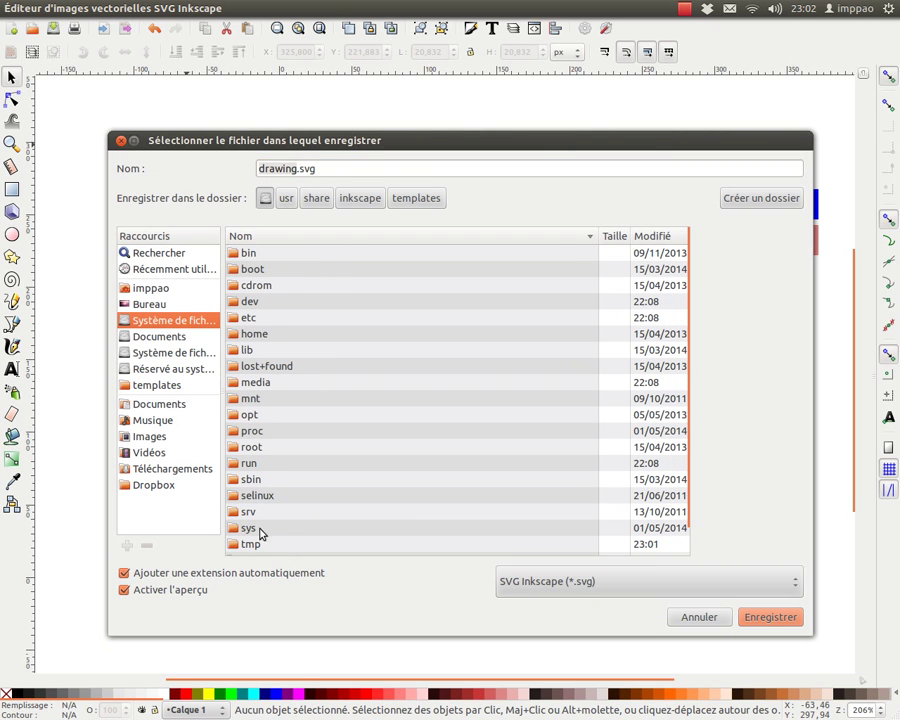
scroll(253, 535, "down", 1)
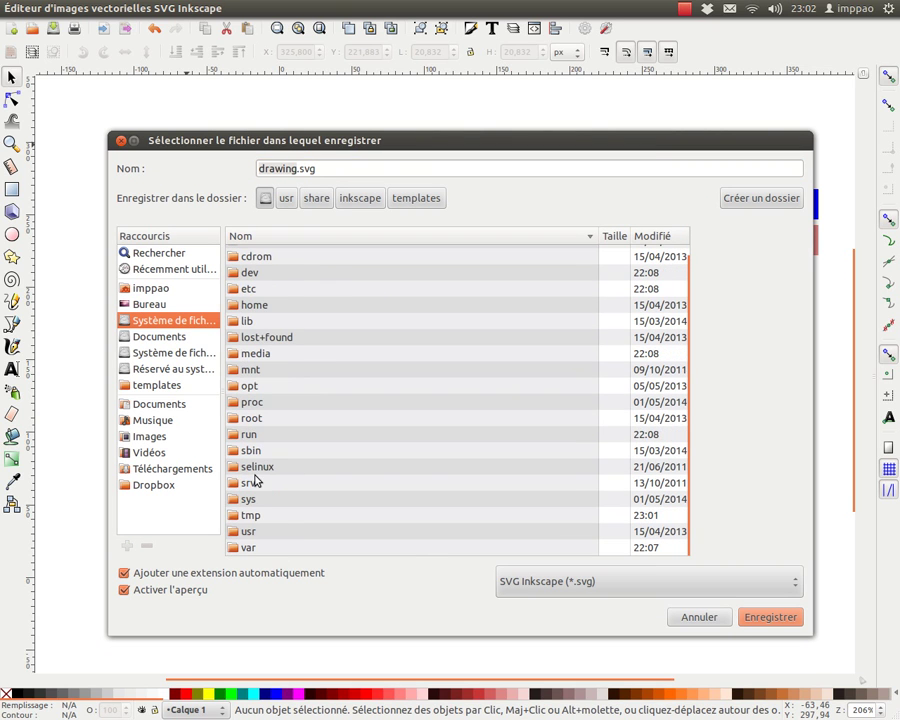
double_click(248, 531)
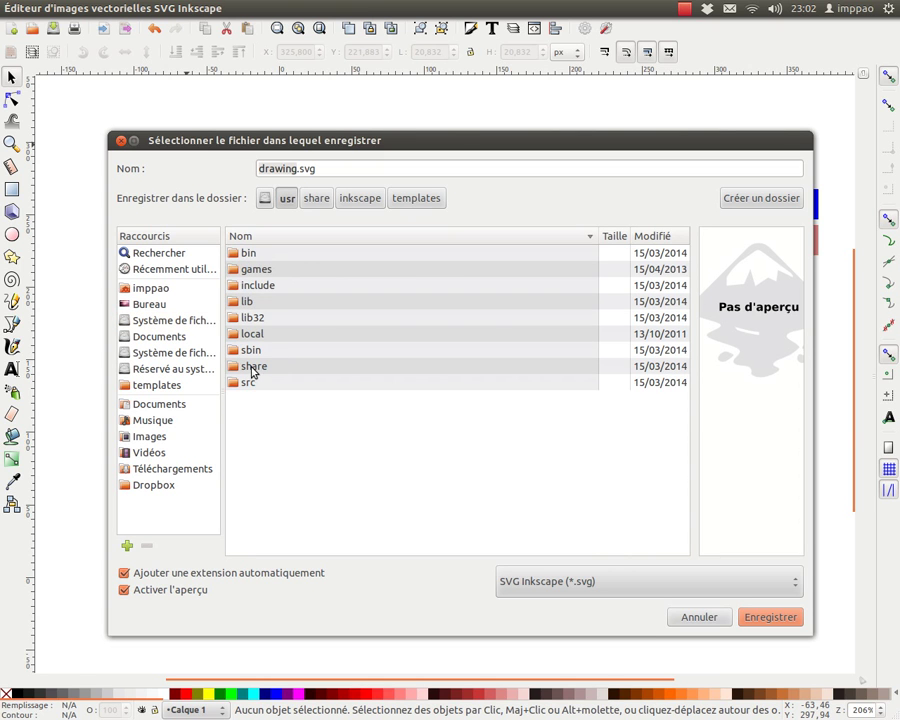
double_click(253, 372)
Step: Open inkscape/templates and overwrite default.fr.svg with the drawing
scroll(327, 414, "down", 1)
scroll(328, 419, "down", 3)
scroll(327, 419, "down", 5)
scroll(327, 419, "down", 5)
scroll(327, 419, "down", 5)
scroll(327, 419, "down", 4)
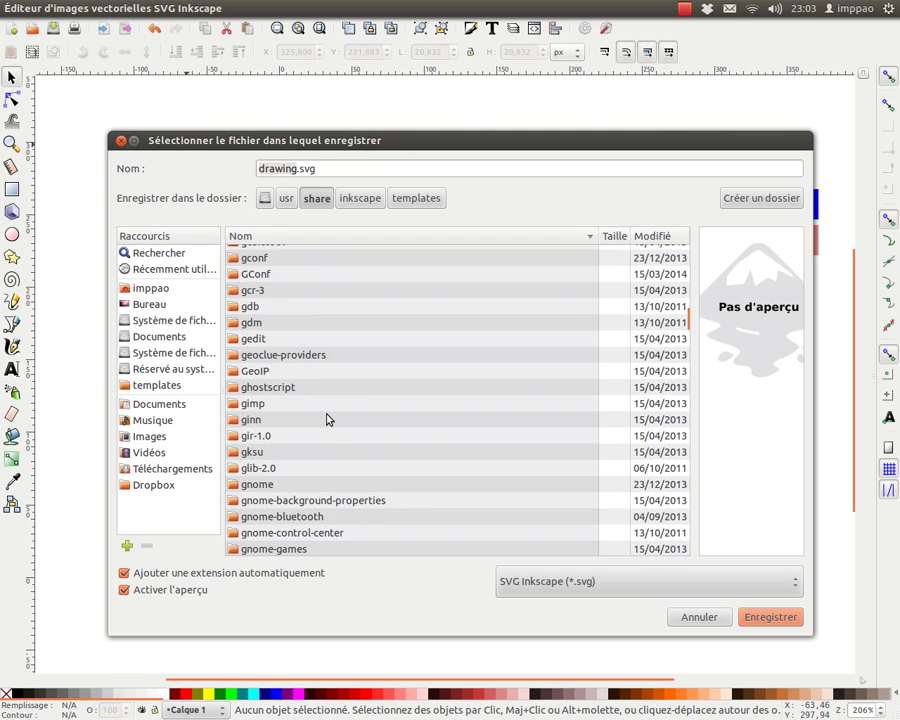
scroll(327, 419, "down", 3)
scroll(327, 419, "down", 5)
scroll(327, 419, "down", 5)
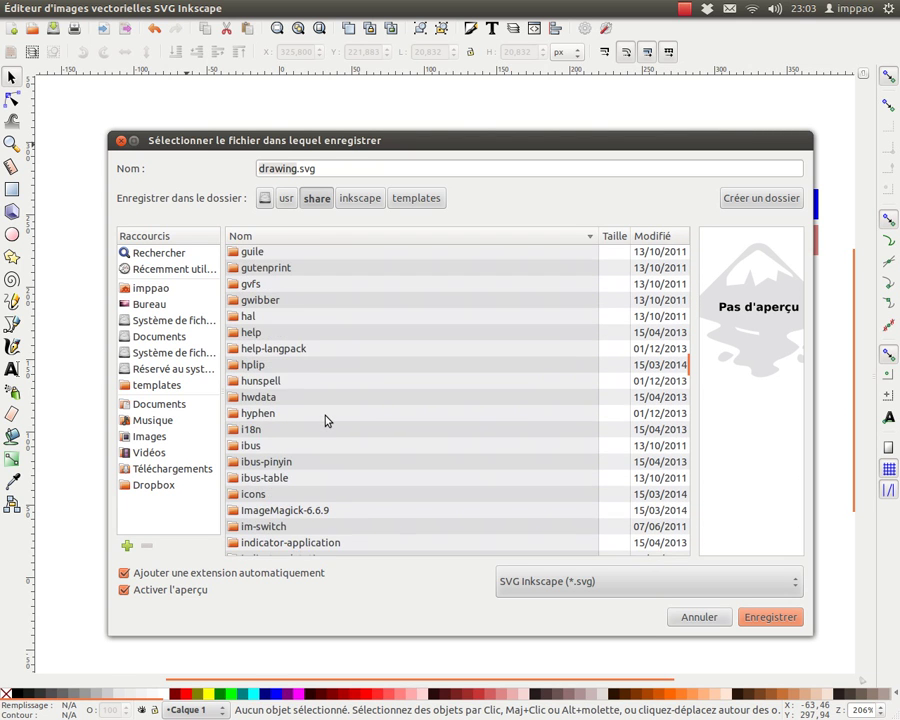
scroll(325, 421, "down", 3)
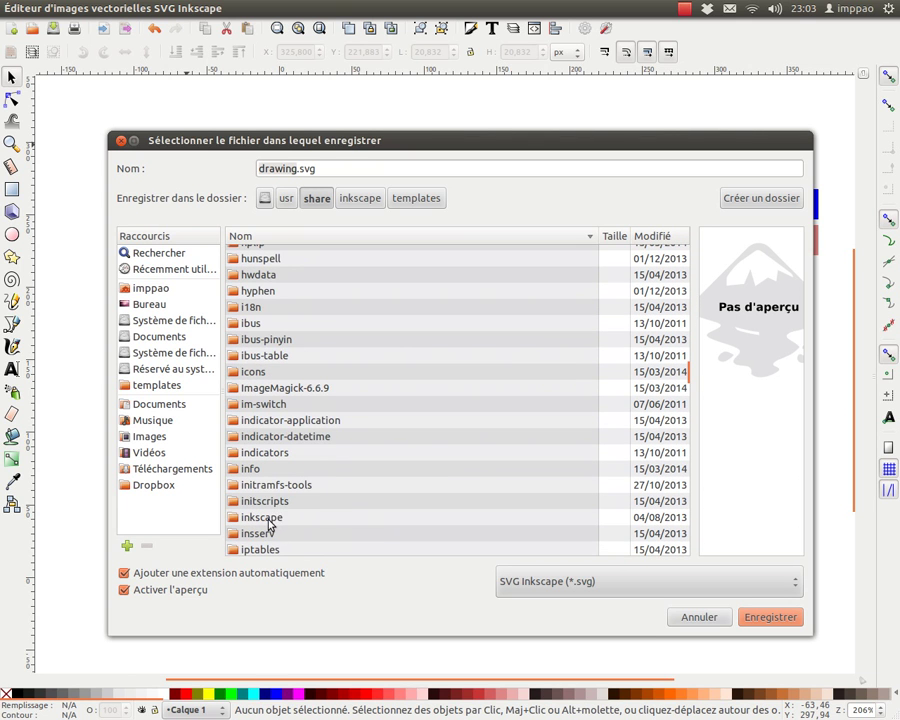
double_click(266, 518)
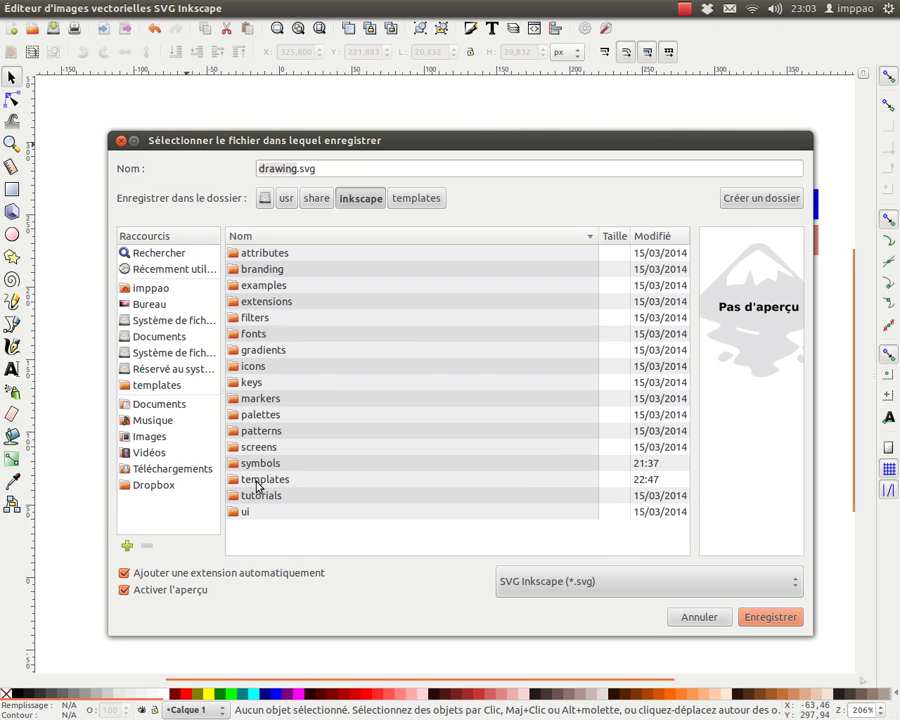
double_click(262, 480)
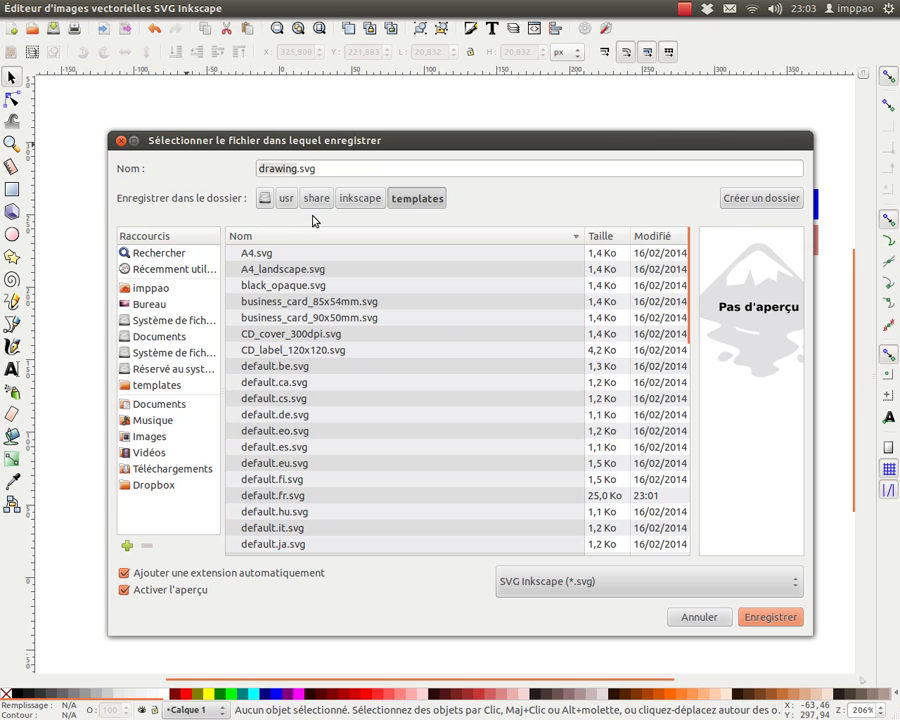
left_click(270, 496)
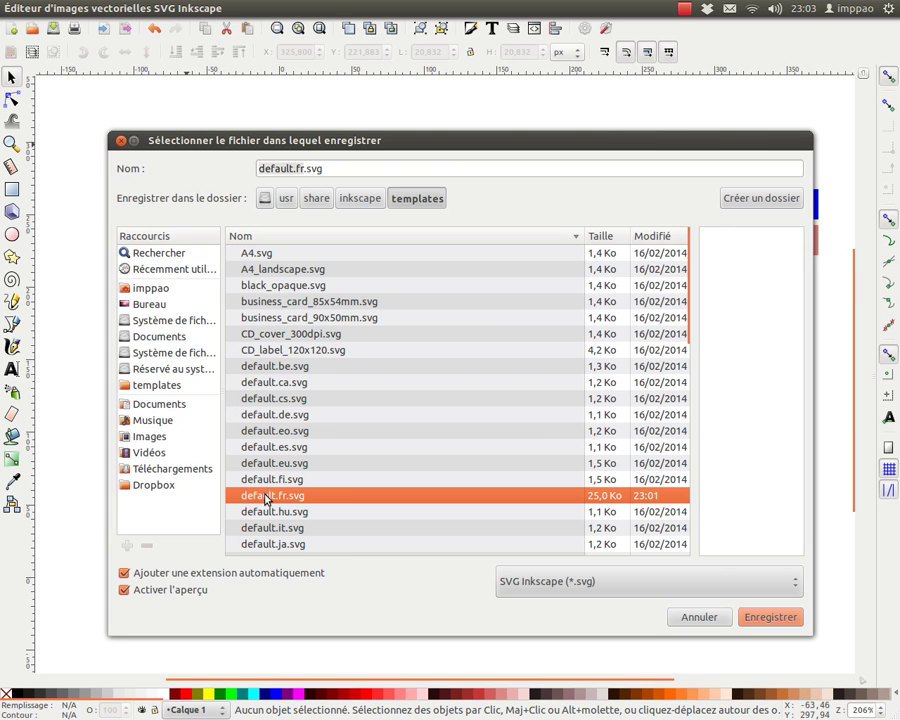
left_click(771, 619)
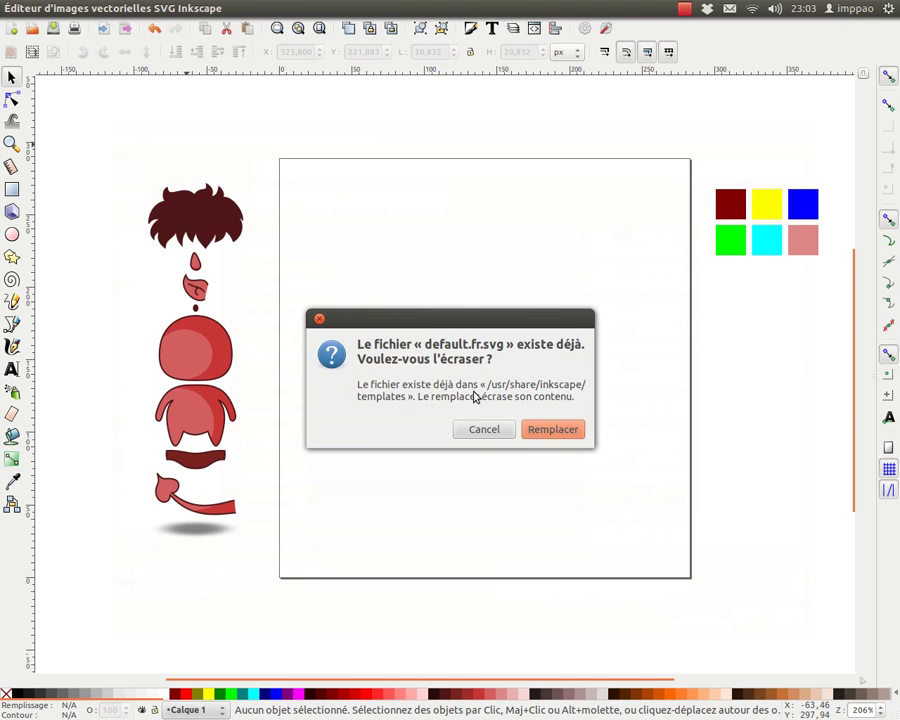
left_click(568, 431)
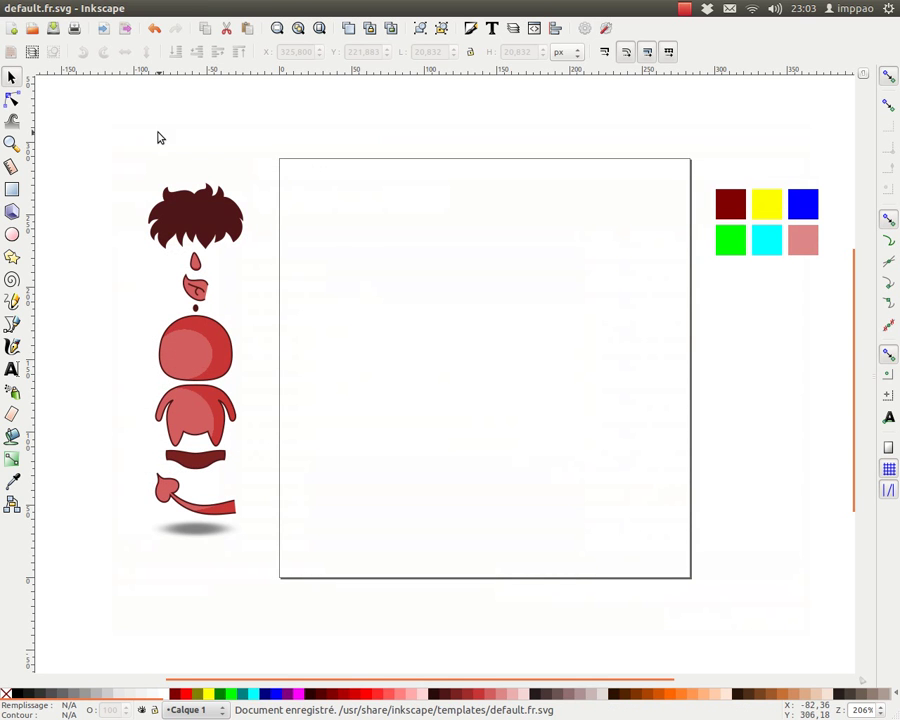
Step: Close and relaunch Inkscape, checking the new drawing includes the six colour swatches
left_click(9, 9)
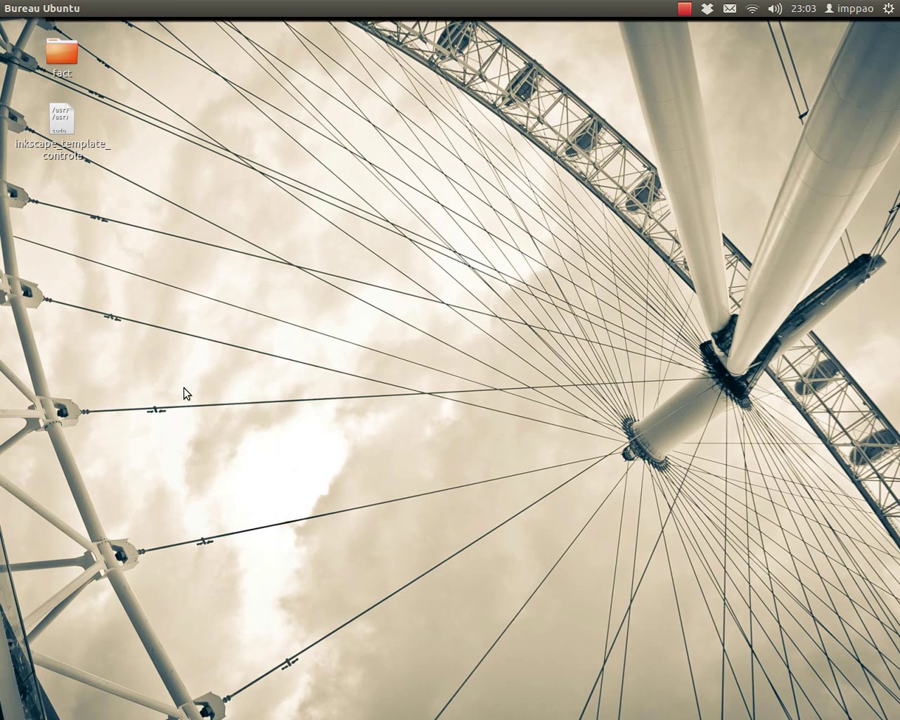
key("super")
left_click(36, 527)
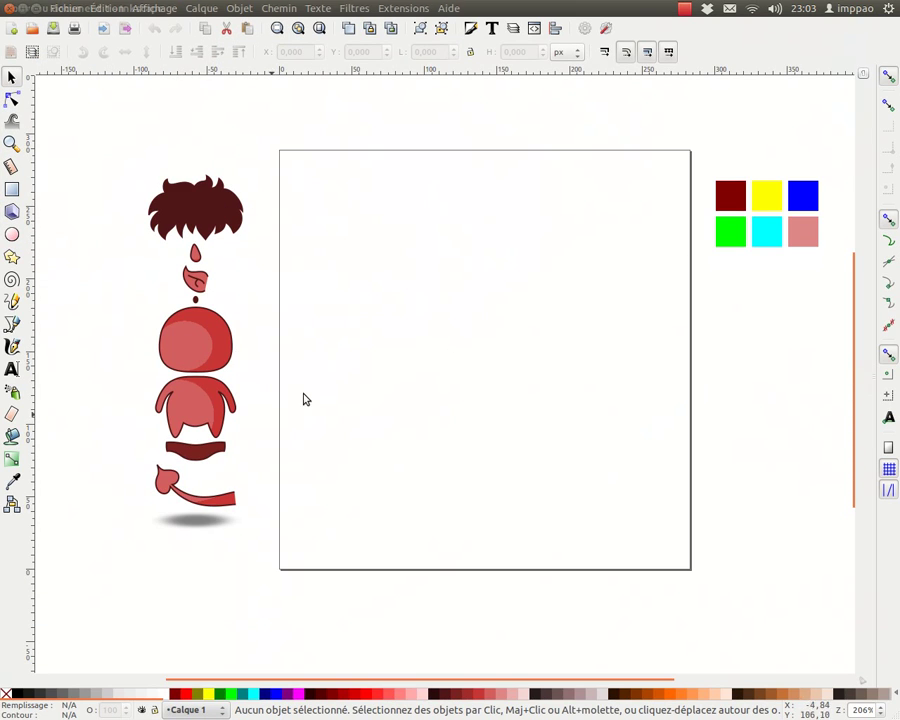
left_click_drag(665, 143, 840, 315)
left_click(410, 221)
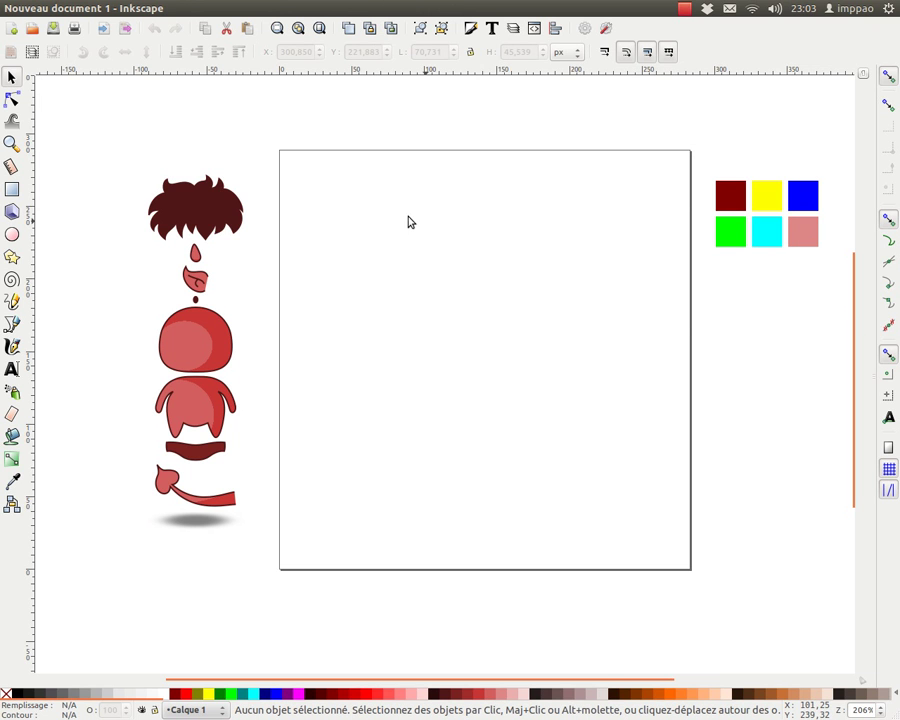
Step: Browse the New from Template list, then close the template chooser
left_click(65, 8)
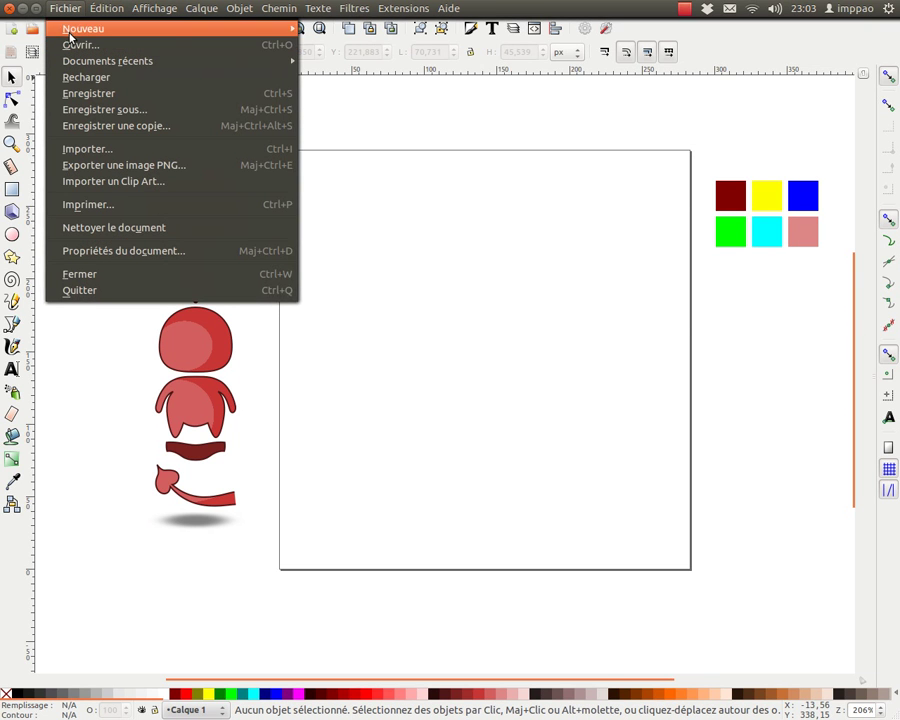
mouse_move(150, 28)
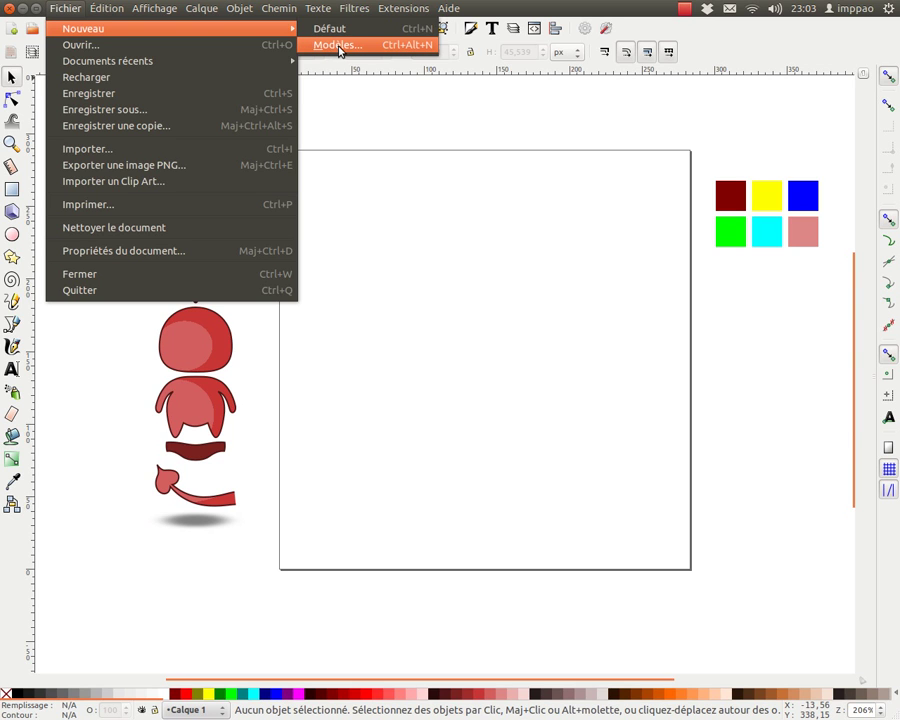
left_click(338, 45)
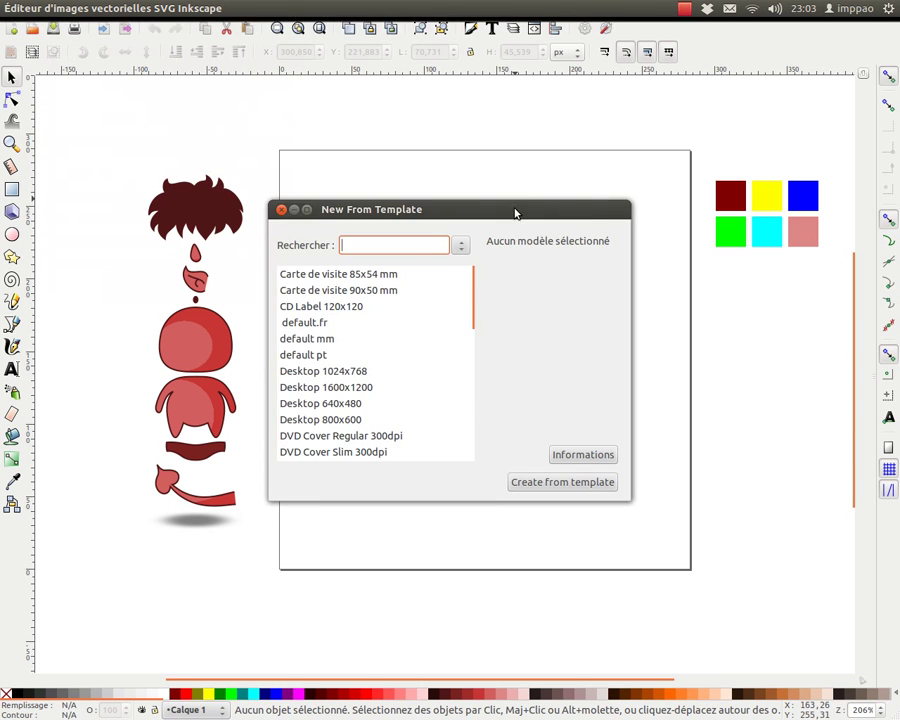
mouse_move(520, 207)
left_mouse_down()
mouse_move(519, 347)
mouse_move(521, 200)
left_mouse_up()
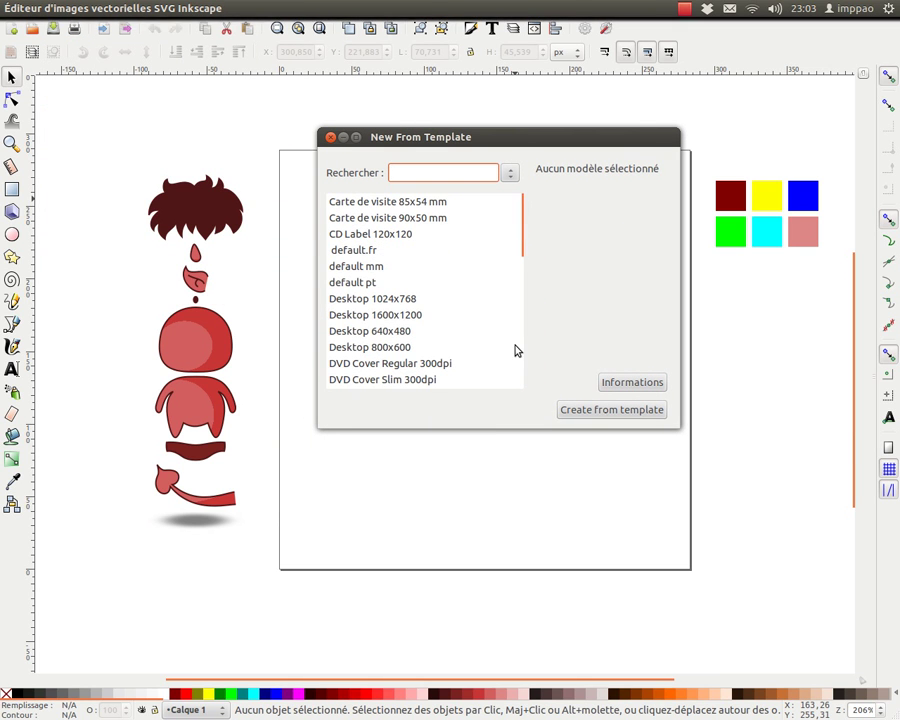
left_click(331, 137)
left_click(65, 8)
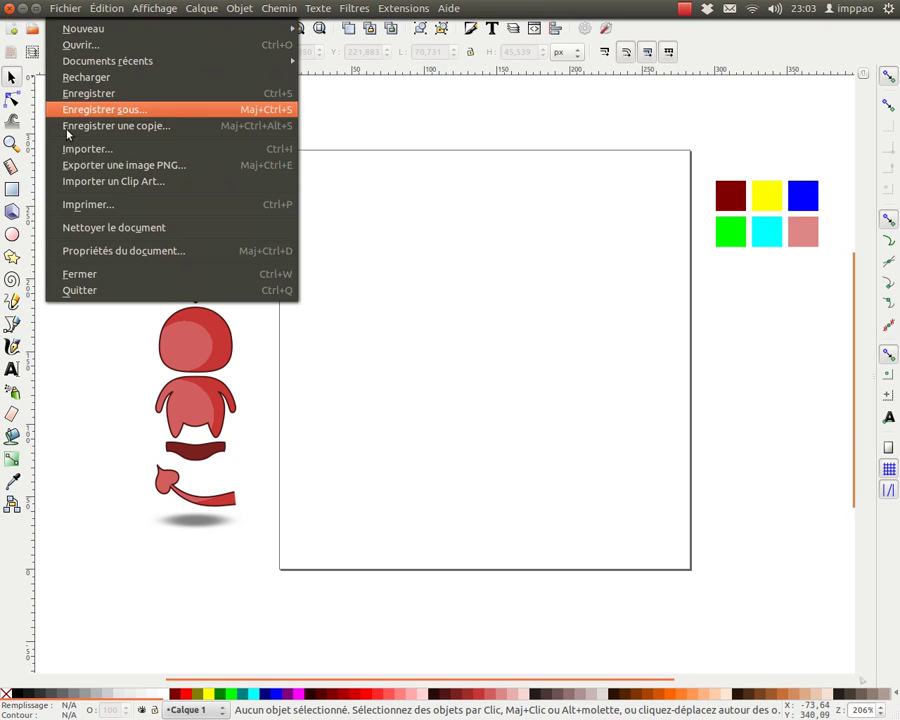
left_click(92, 122)
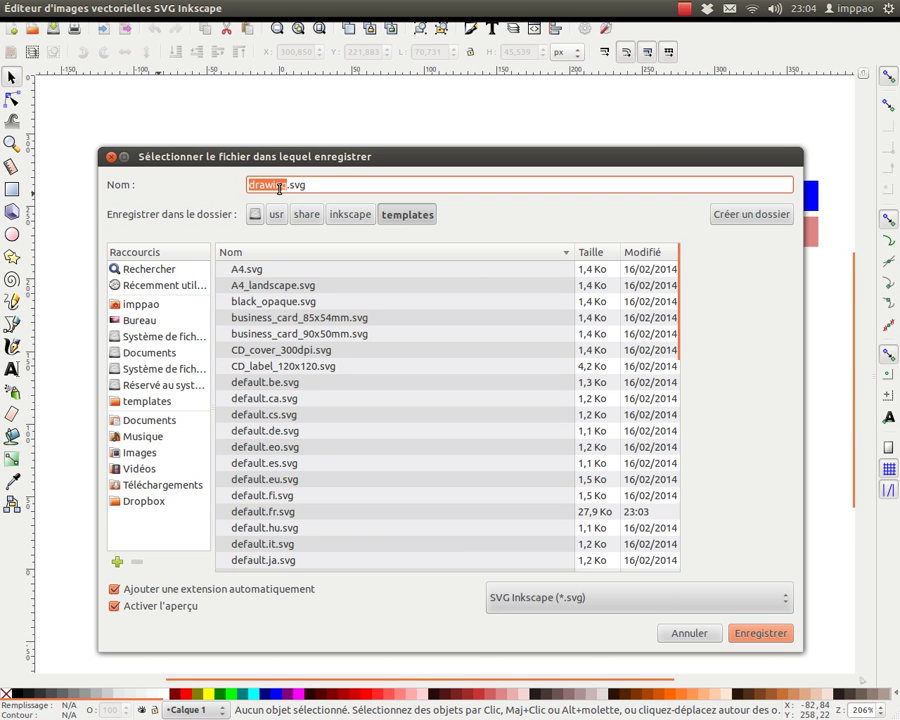
type("imppao")
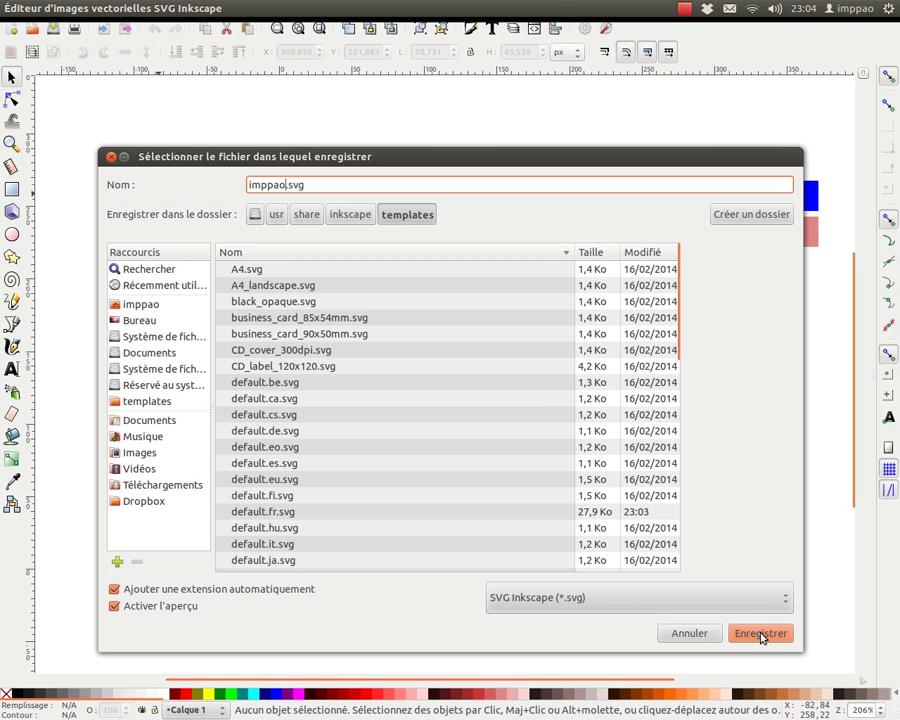
Step: Dismiss the save window, recolour the dark red swatch cyan, then fill all six squares yellow
left_click(691, 634)
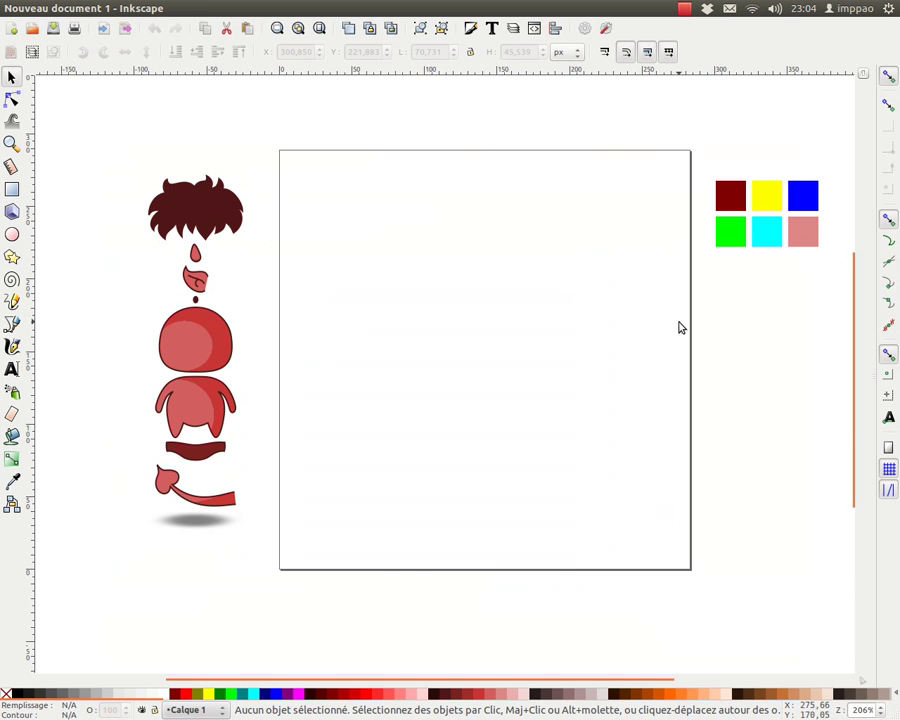
left_click(730, 195)
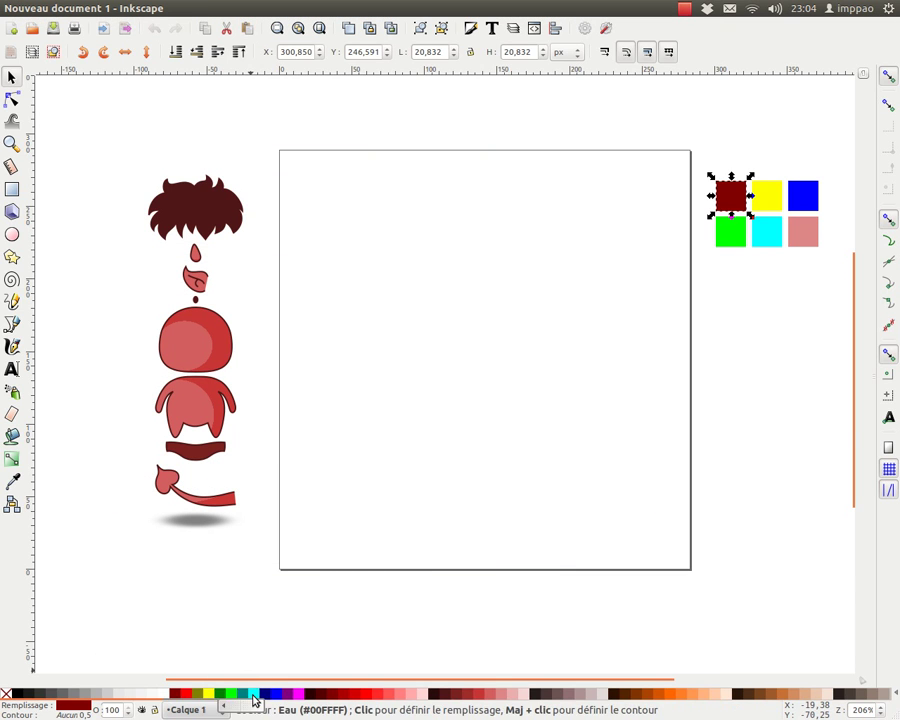
left_click(254, 695)
left_click_drag(673, 135, 826, 290)
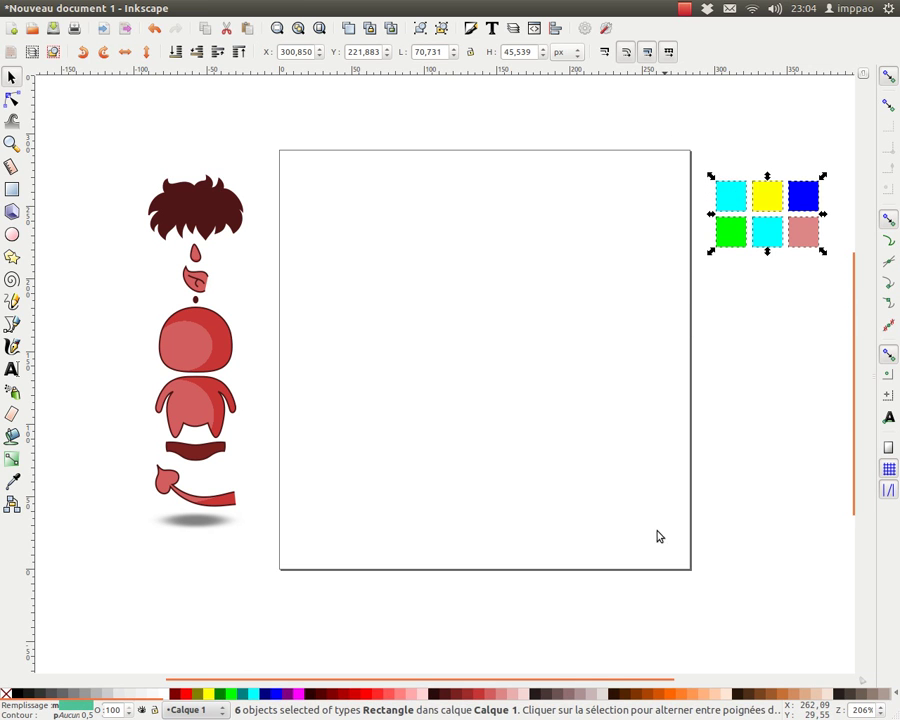
left_click(208, 694)
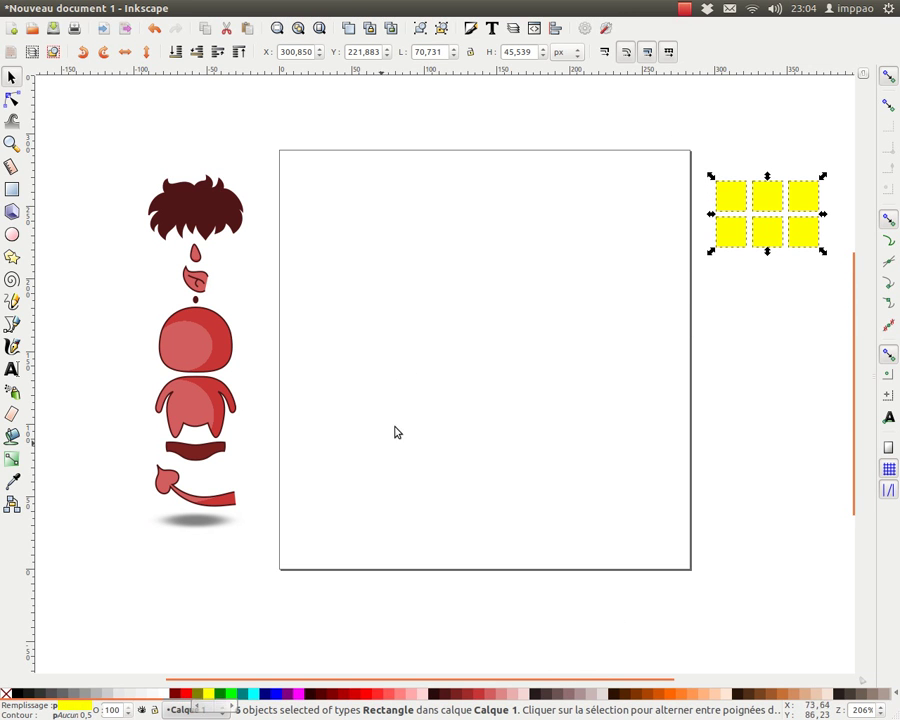
left_click(66, 8)
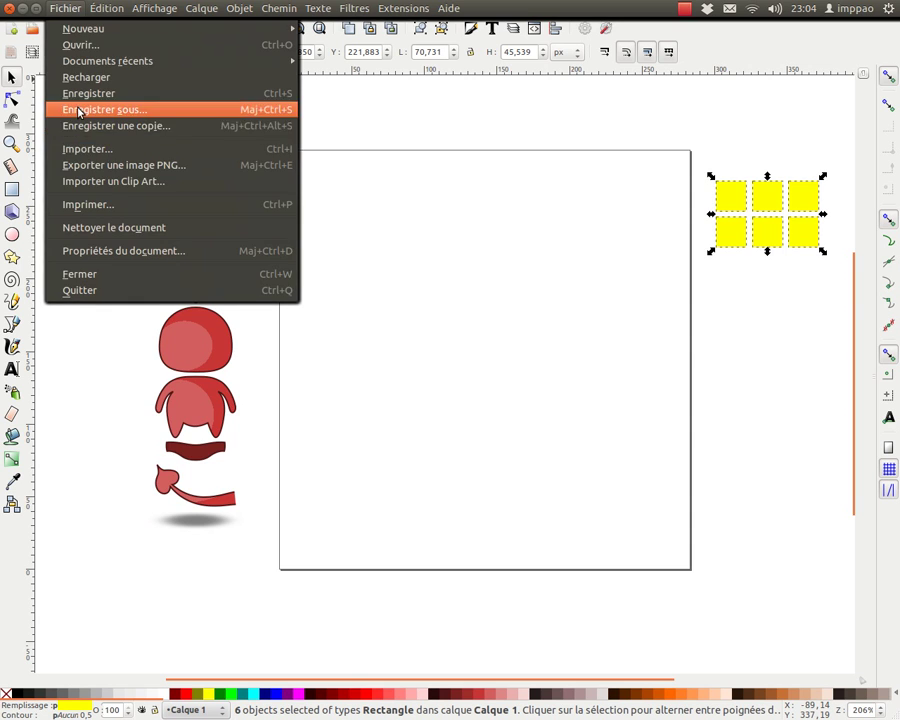
Step: Save the drawing as 'imppao' in the Inkscape templates folder
left_click(80, 111)
type("im")
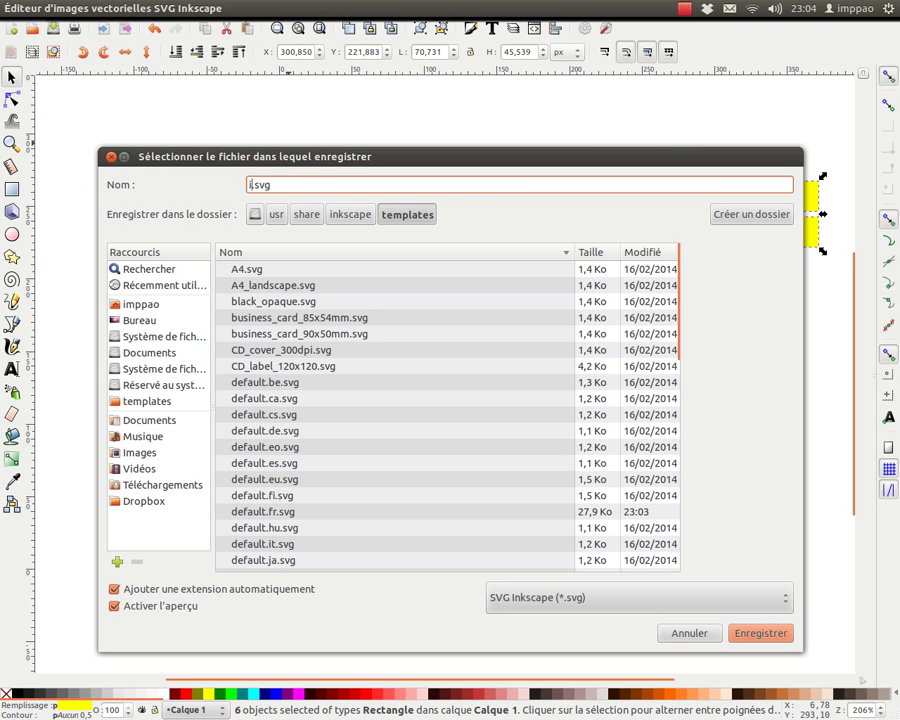
type("ppao")
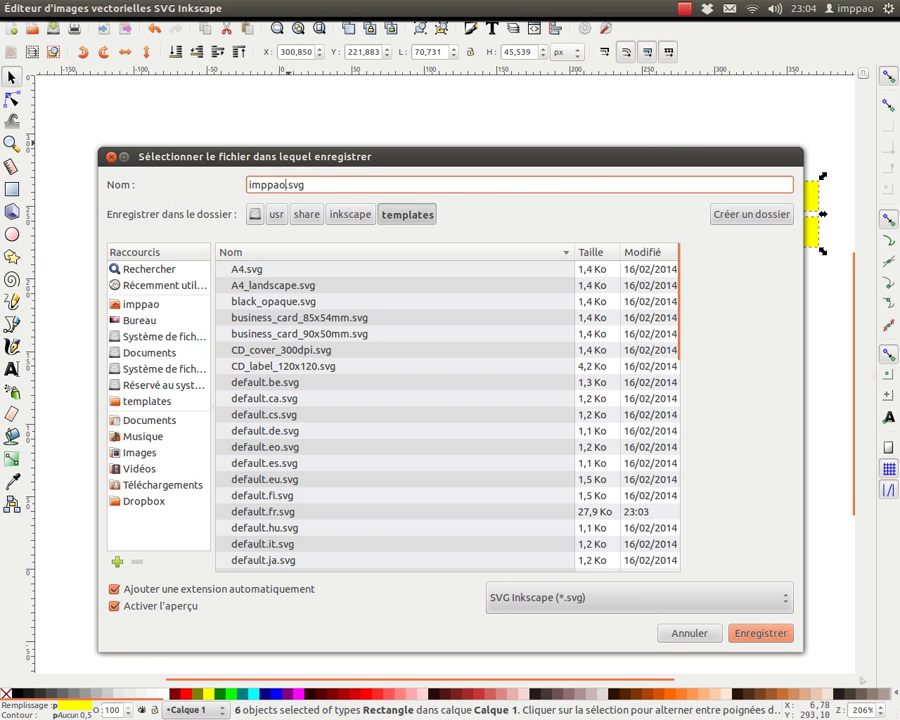
left_click(788, 634)
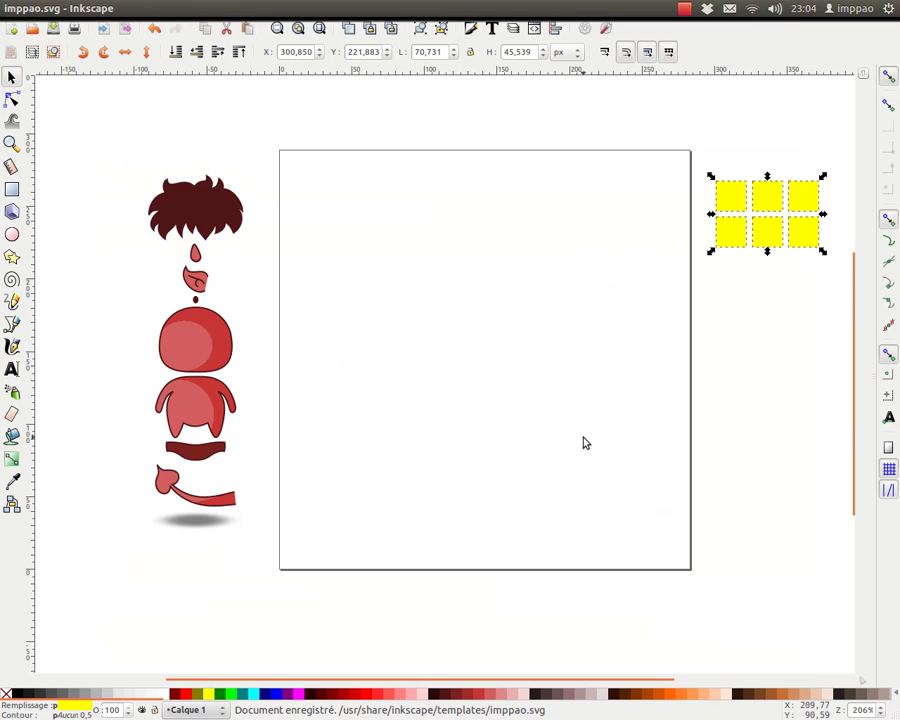
Step: Close Inkscape and relaunch it from the Dash
left_click(64, 8)
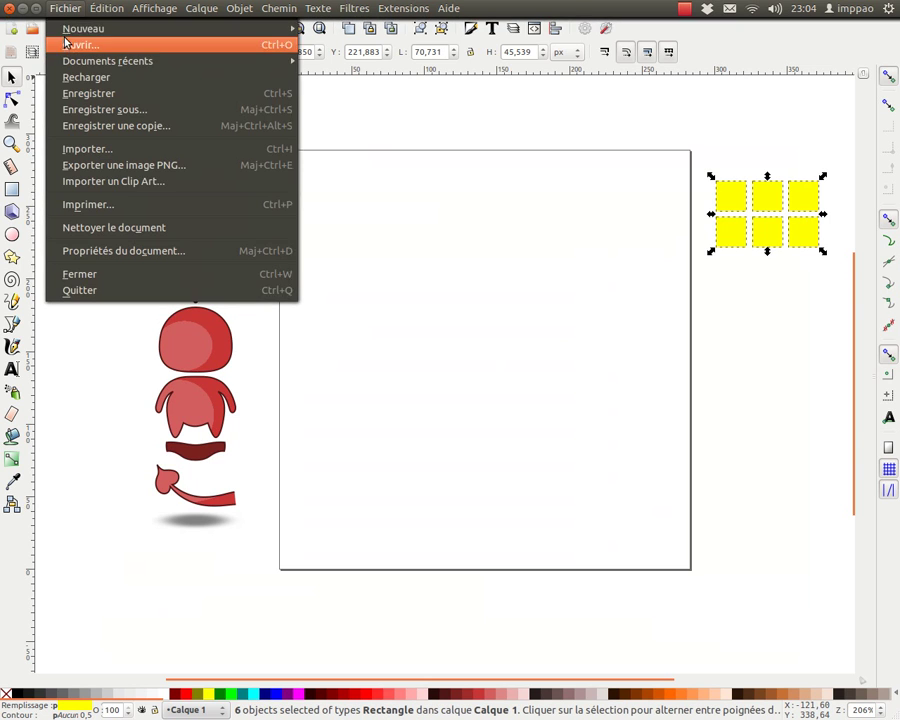
left_click(9, 8)
left_click(9, 8)
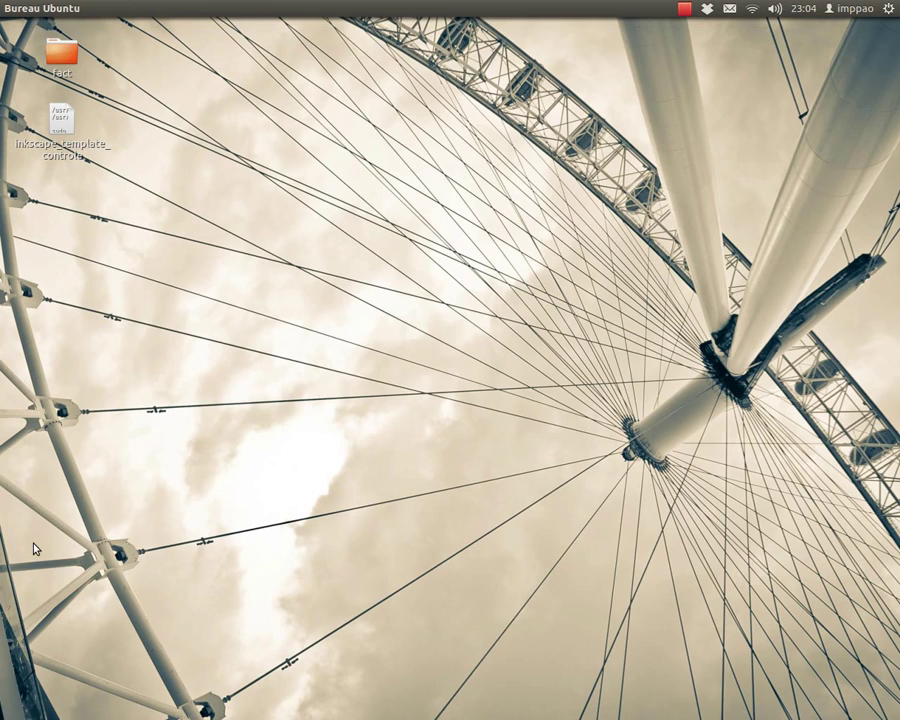
key("super")
left_click(22, 532)
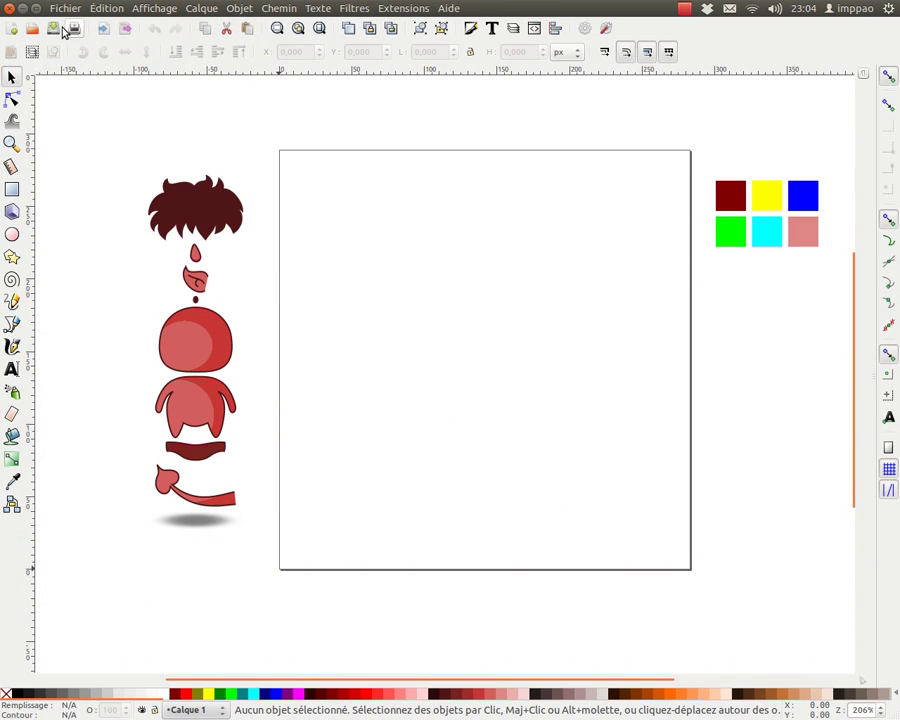
Step: Create a new document from the yellow-swatch template, inspect it, then close that window
left_click(64, 8)
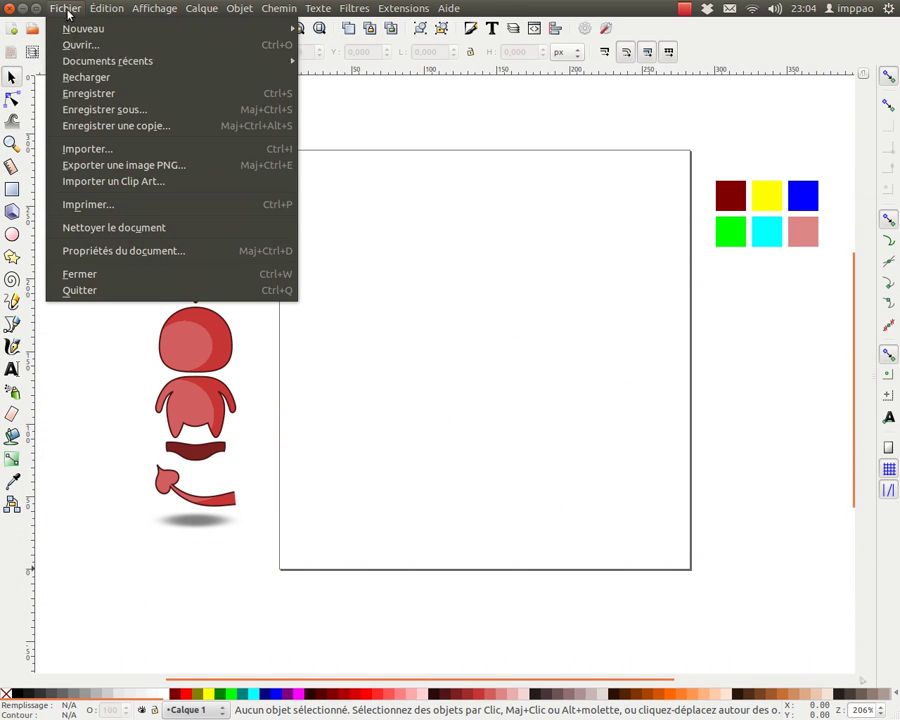
mouse_move(107, 61)
left_click(372, 45)
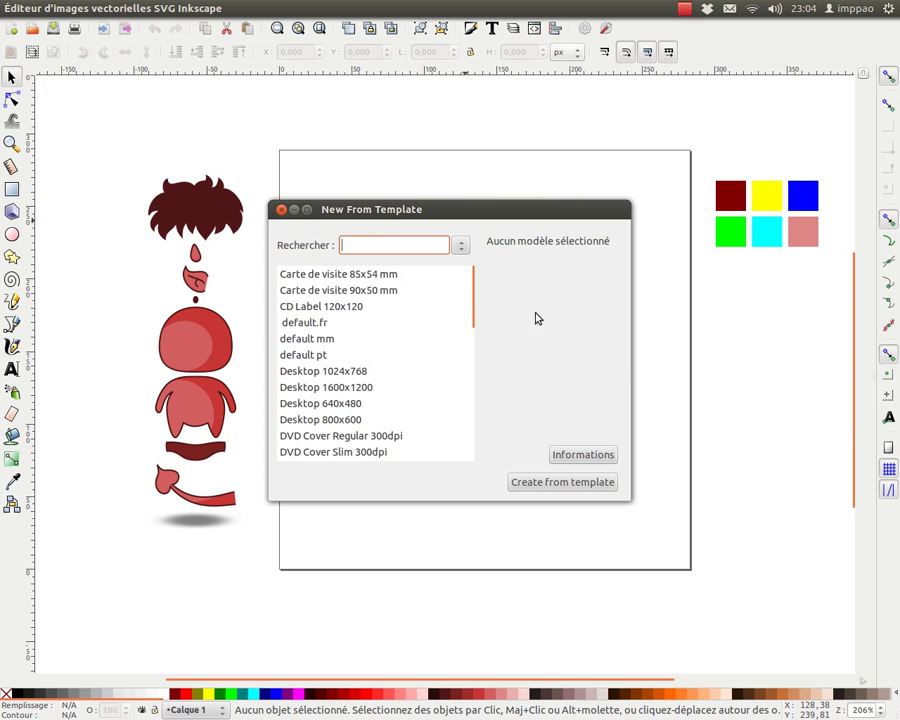
mouse_move(474, 300)
left_mouse_down()
mouse_move(475, 363)
mouse_move(368, 376)
left_mouse_up()
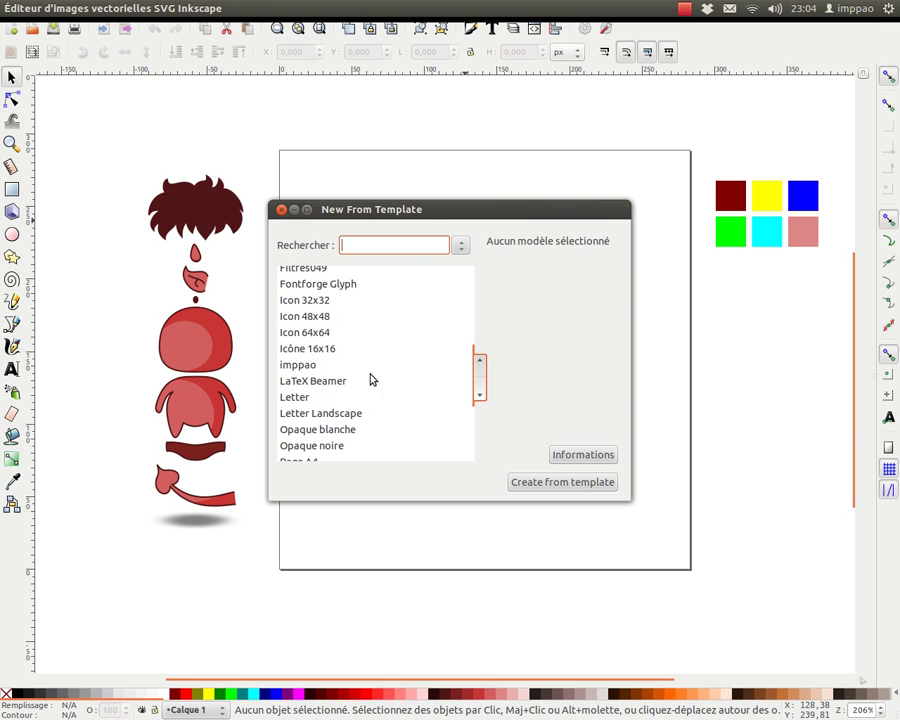
left_click(289, 366)
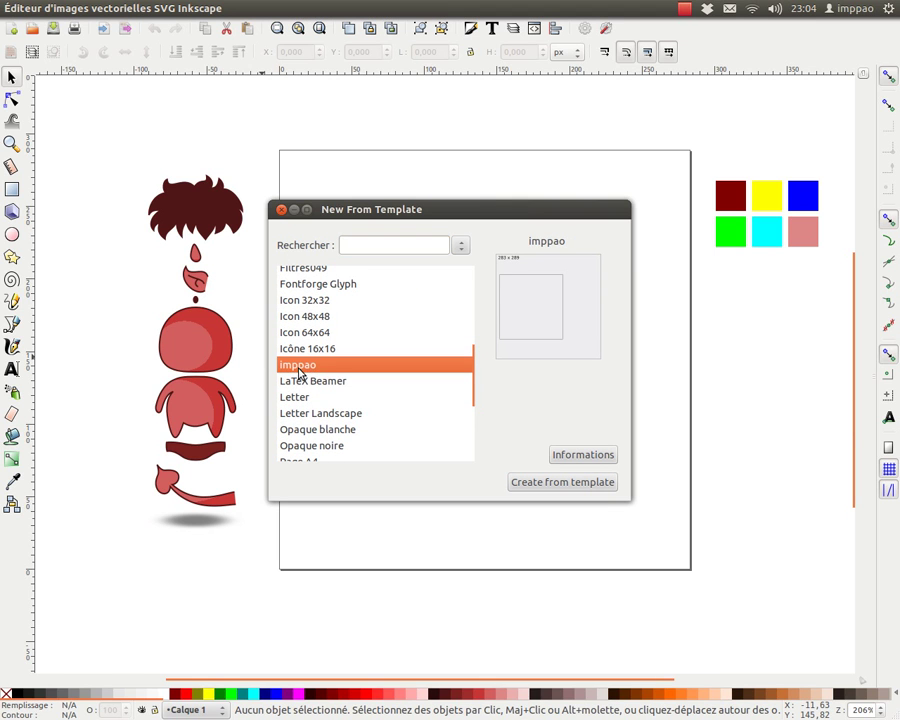
left_click(561, 486)
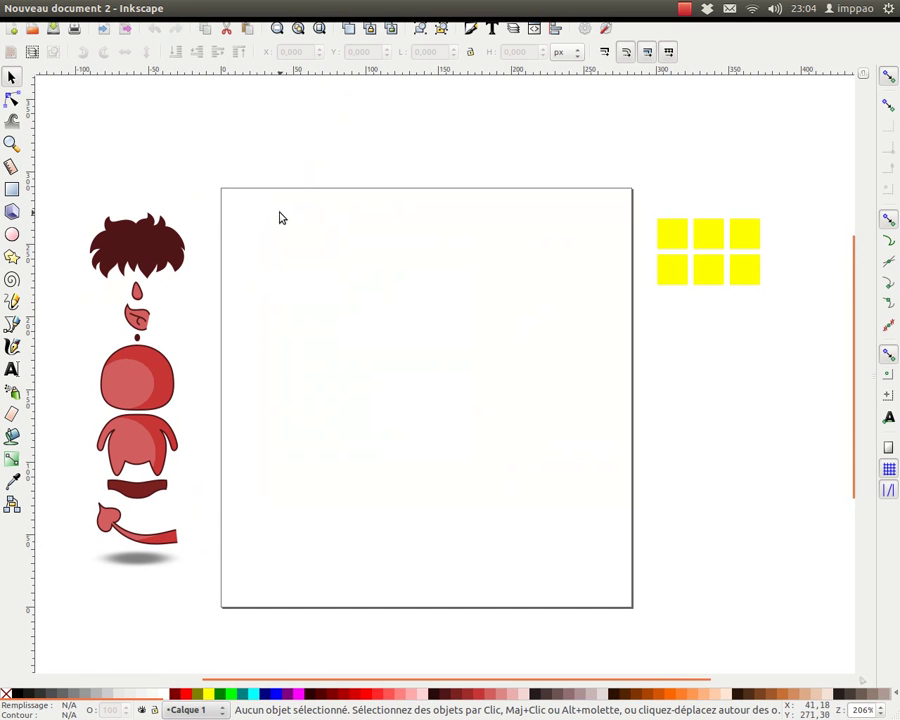
left_click_drag(350, 218, 402, 212)
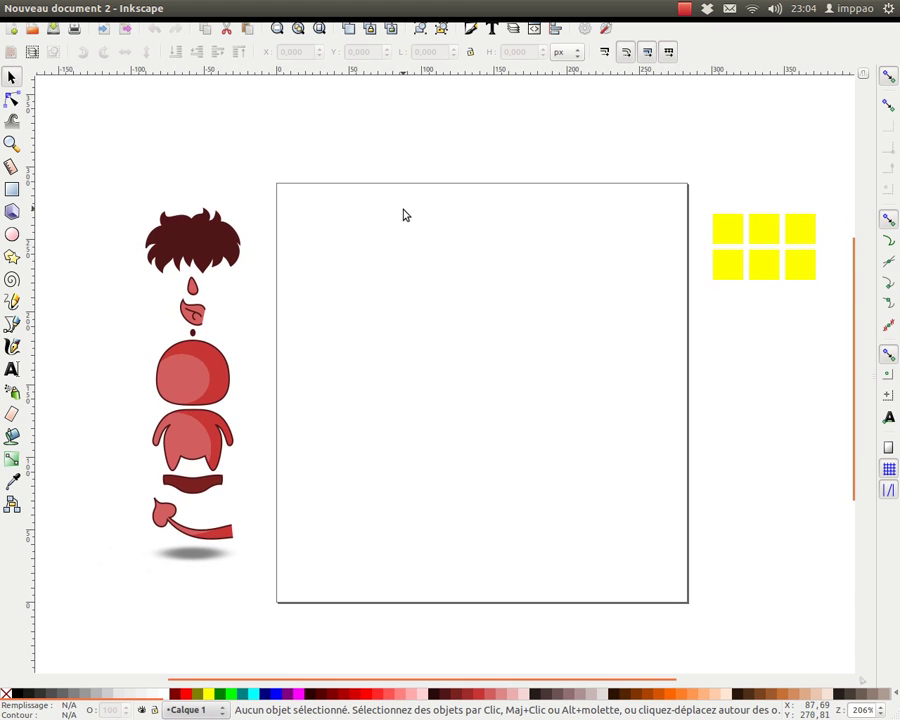
mouse_move(80, 9)
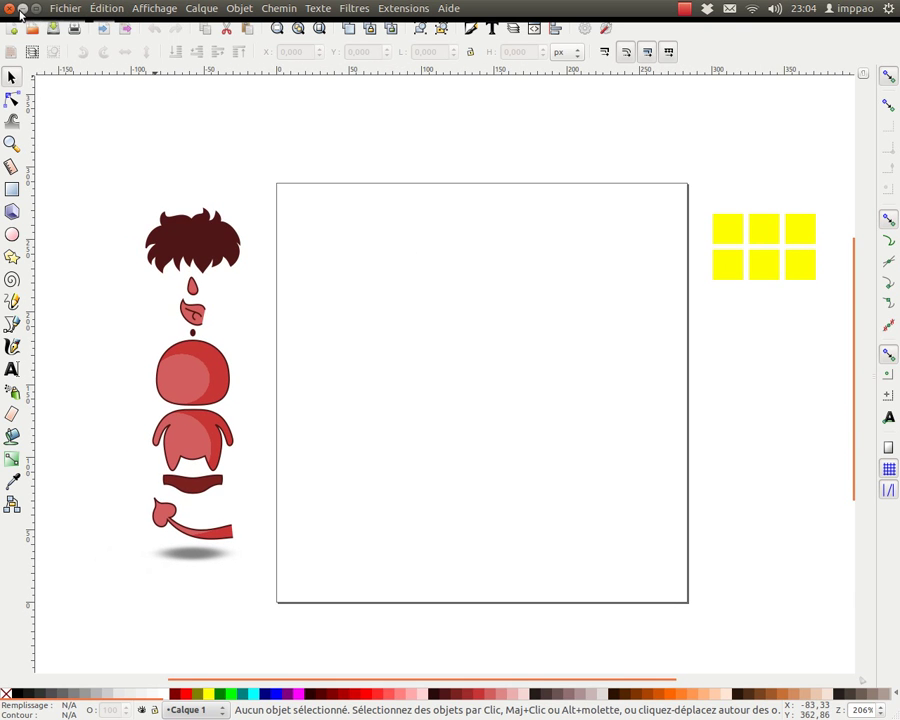
left_click(8, 8)
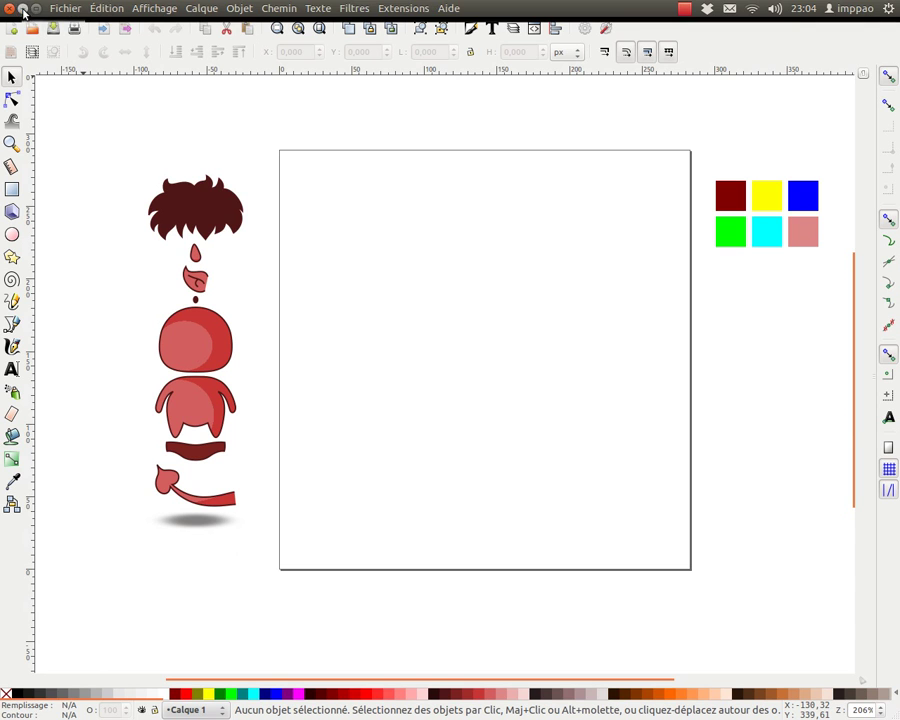
left_click(608, 31)
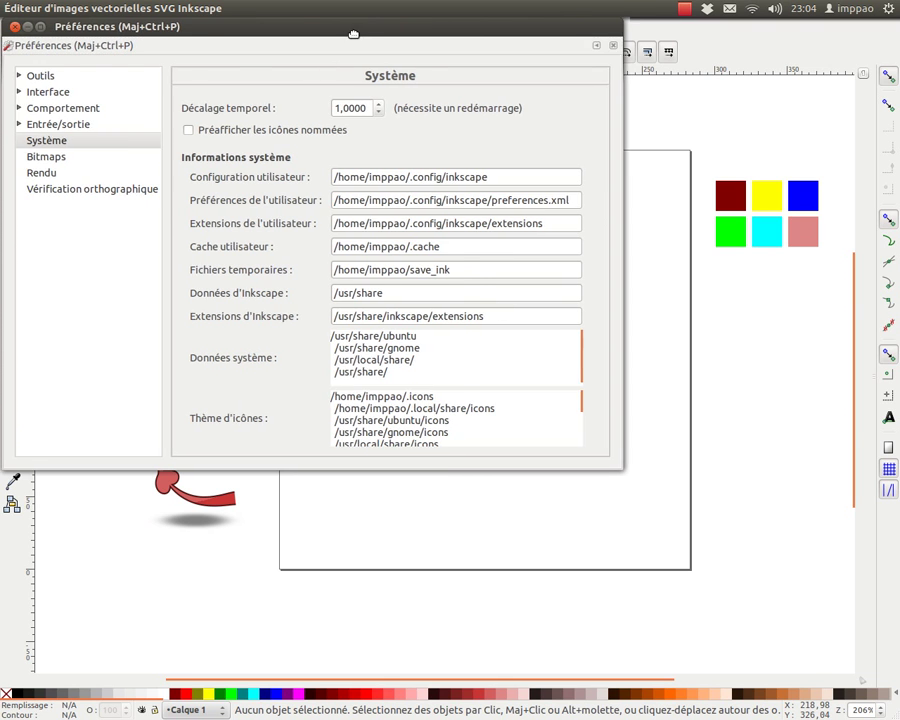
left_click_drag(307, 32, 462, 133)
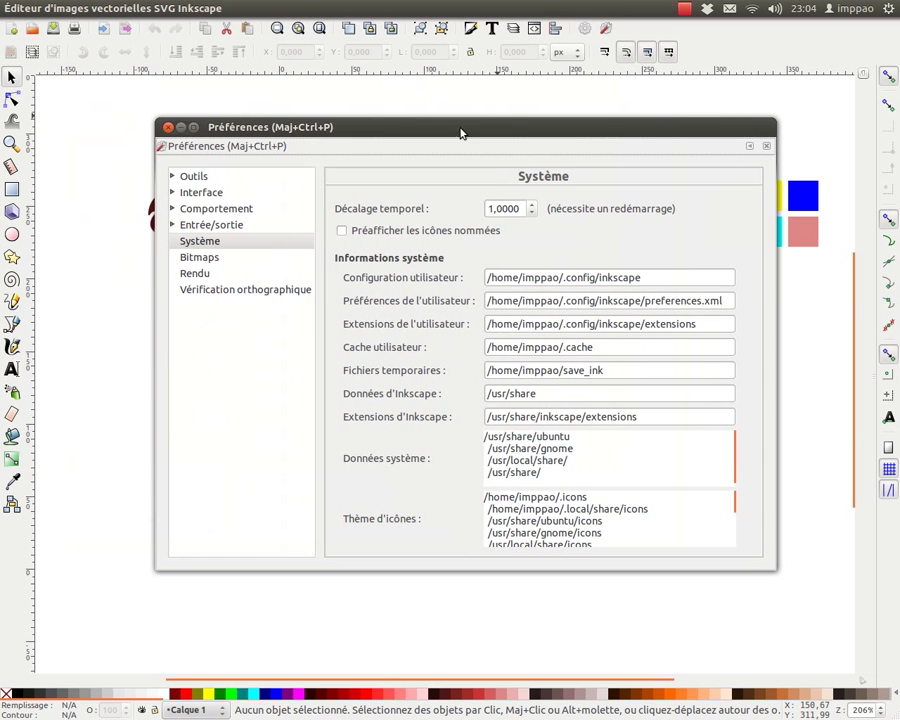
left_click(201, 243)
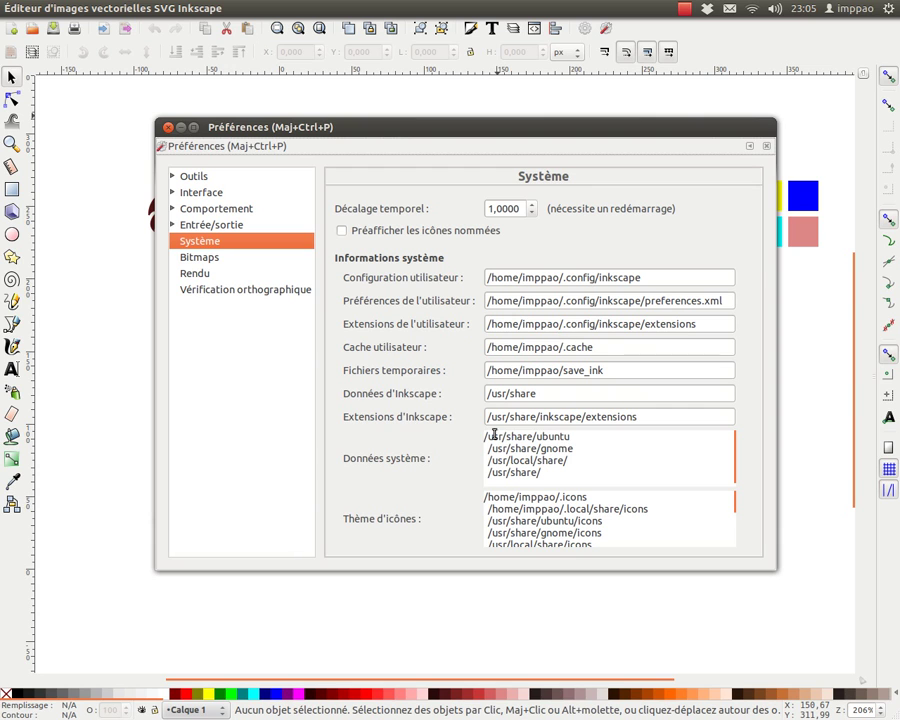
left_click(520, 418)
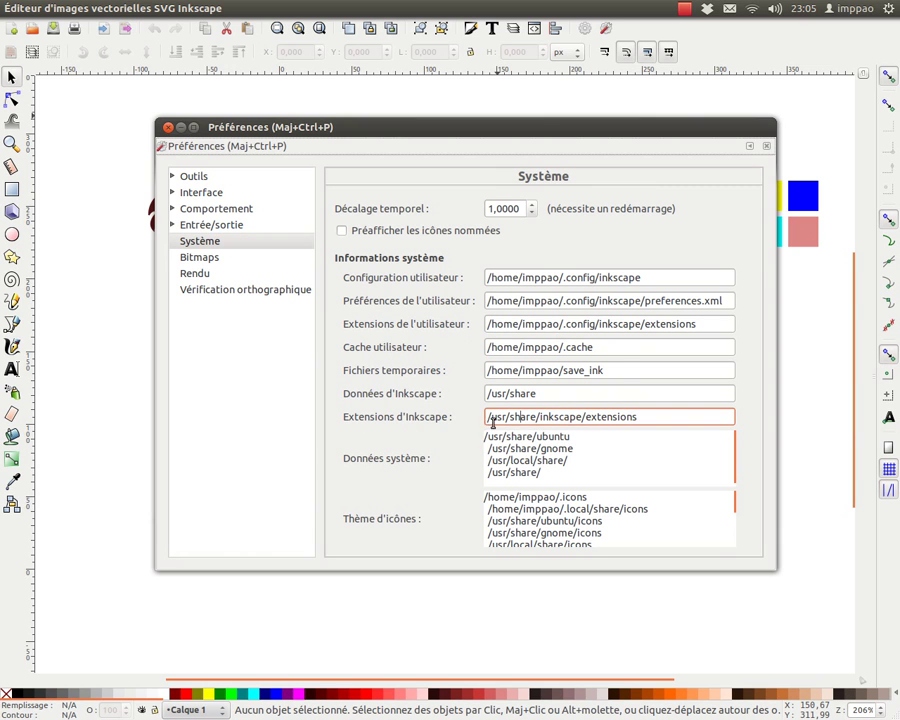
left_click_drag(487, 418, 666, 424)
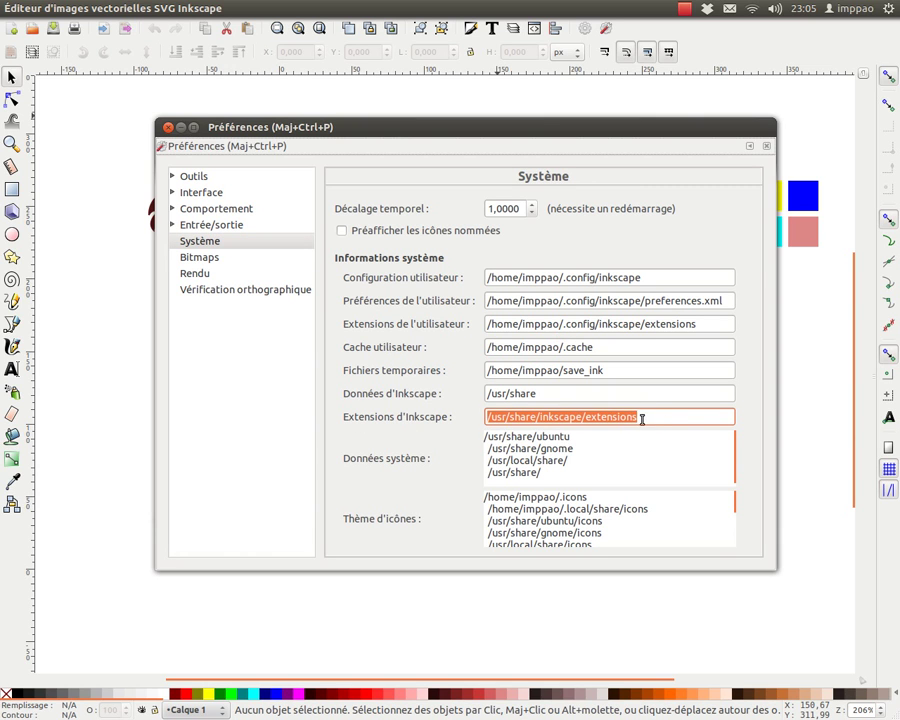
left_click(642, 420)
double_click(591, 417)
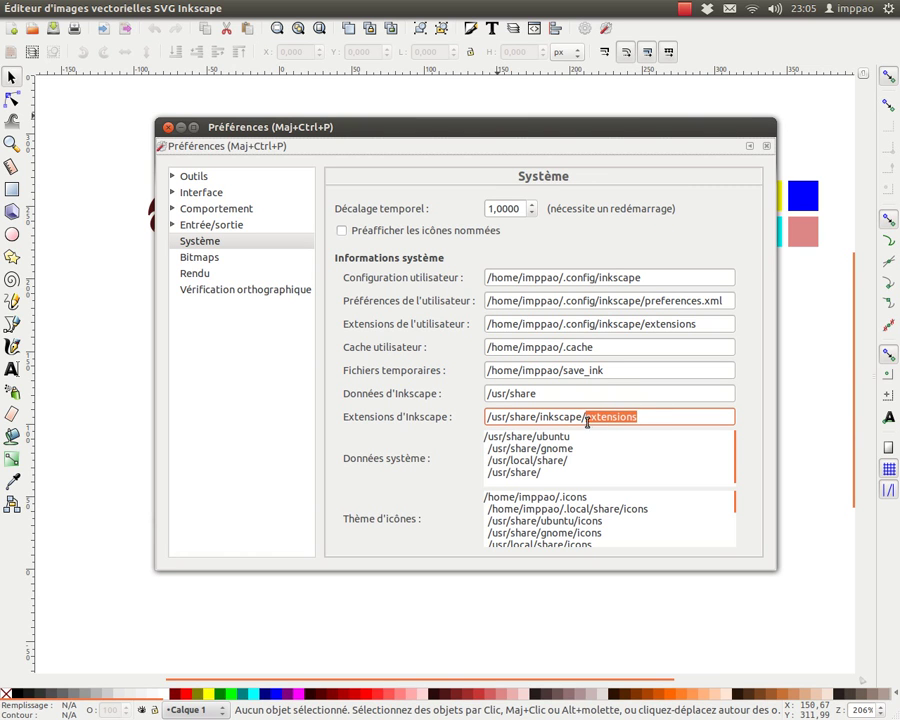
left_click_drag(488, 417, 699, 422)
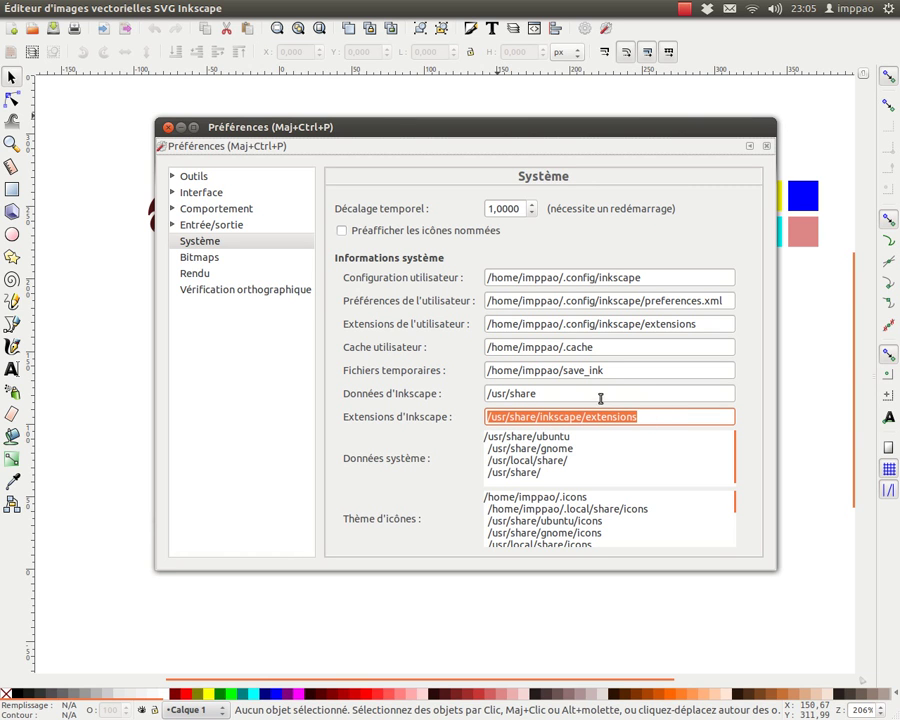
left_click(168, 127)
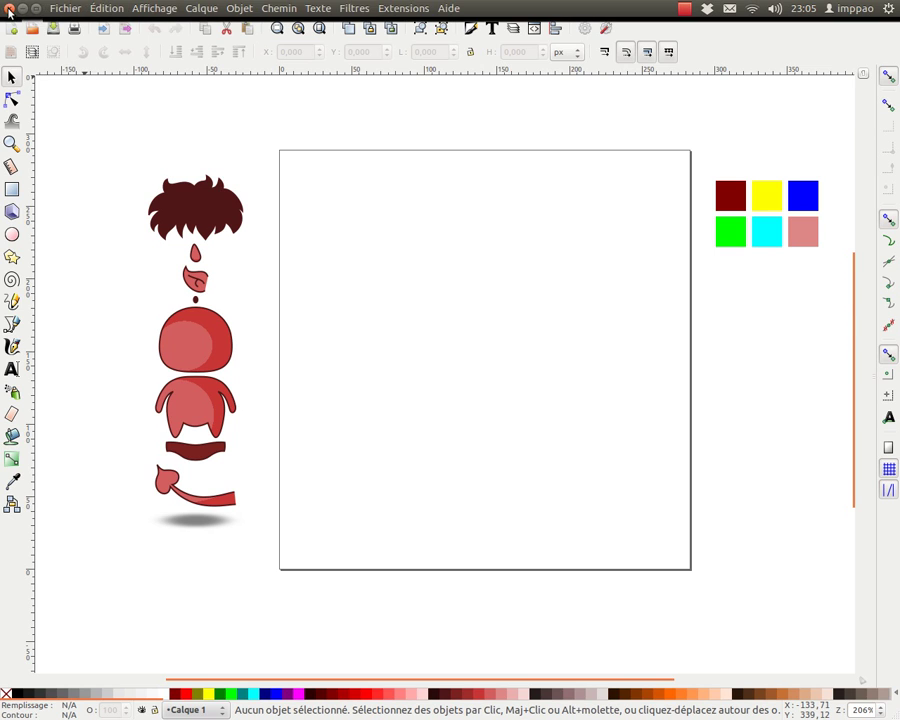
Step: Close Inkscape, open the inkscape_template_controle notes and copy the sudo chown command line
left_click(9, 12)
double_click(72, 131)
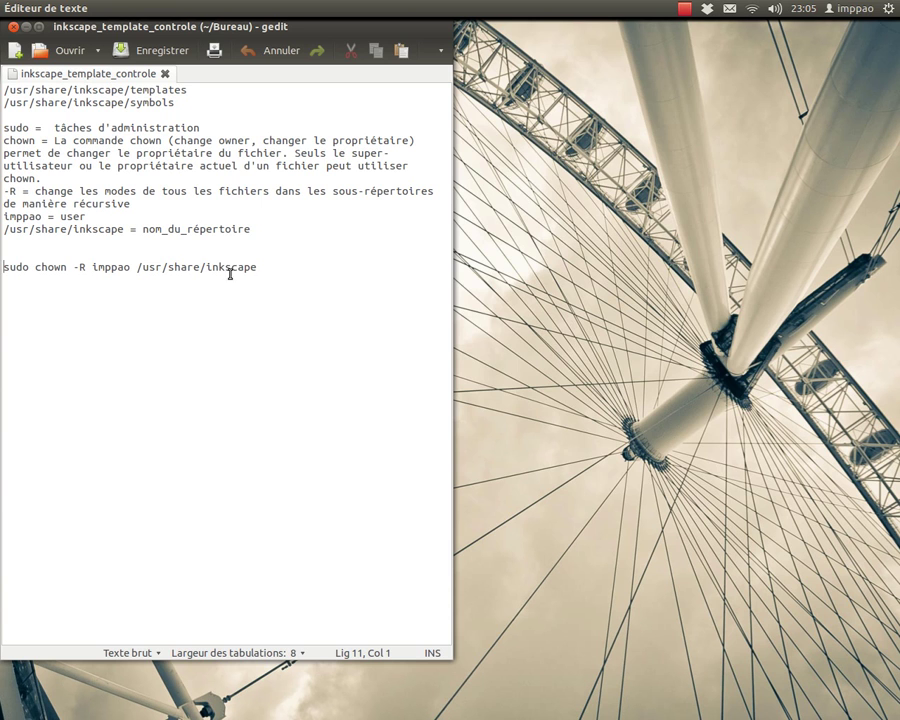
key("super")
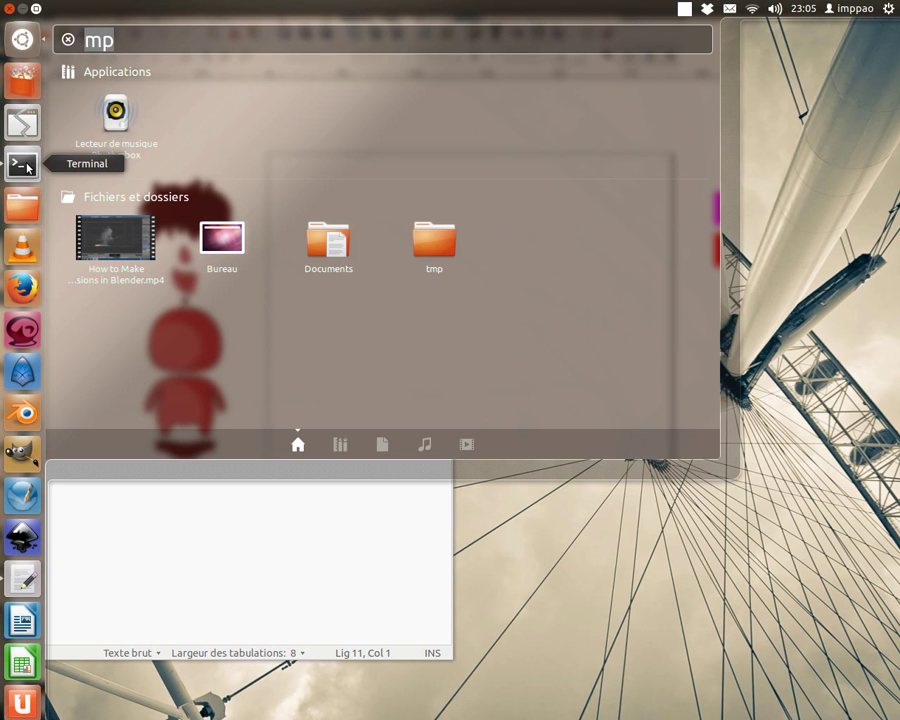
left_click(22, 163)
left_click_drag(270, 264, 4, 264)
right_click(21, 268)
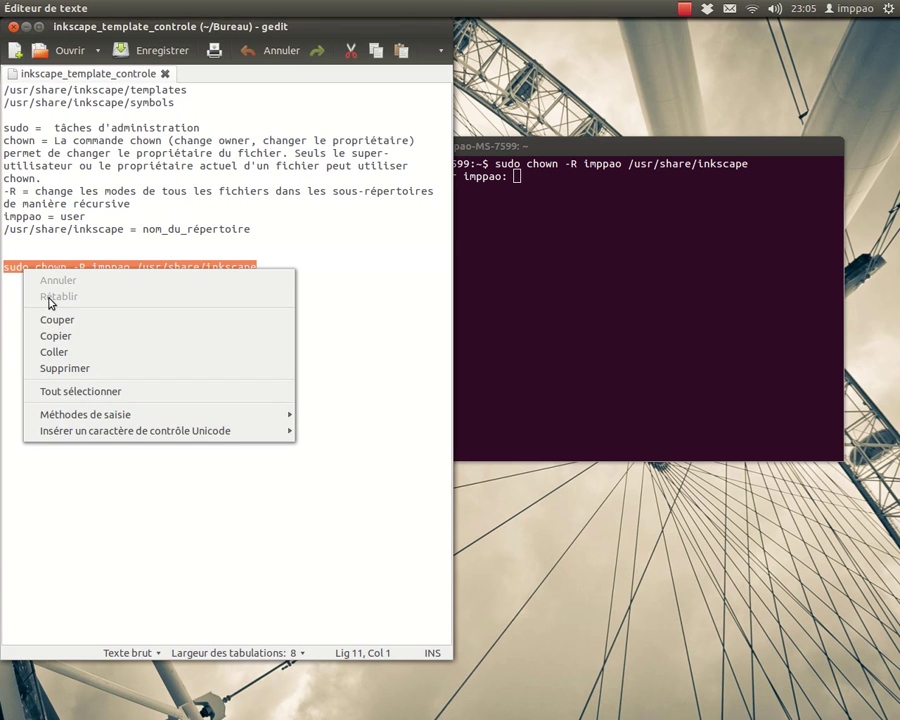
left_click(57, 338)
Step: Close the old terminal window, confirming the close prompt
left_click(561, 306)
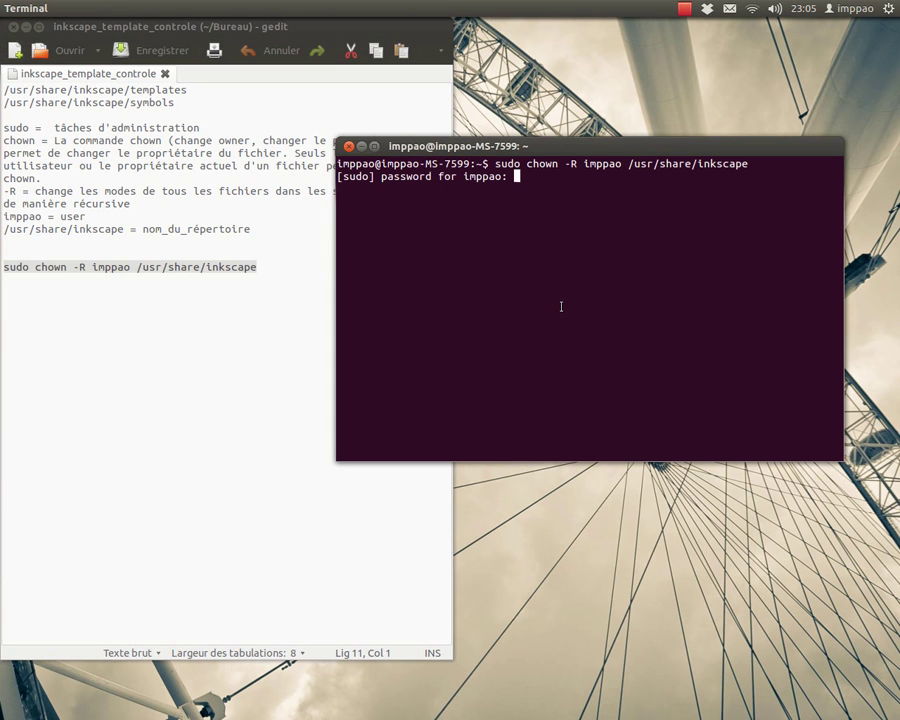
right_click(535, 172)
left_click(479, 233)
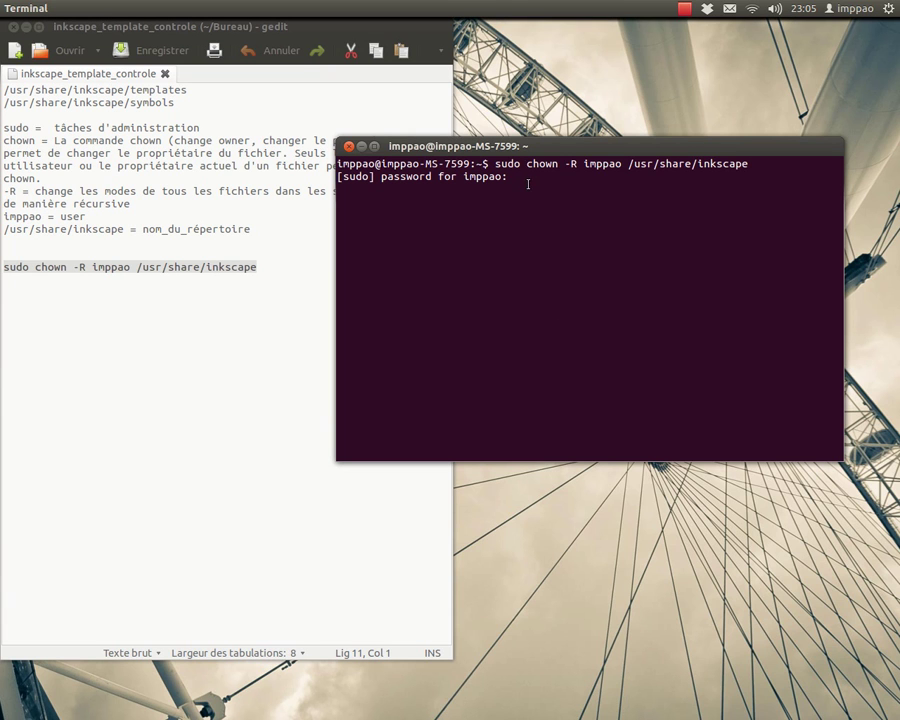
left_click(349, 147)
left_click(728, 358)
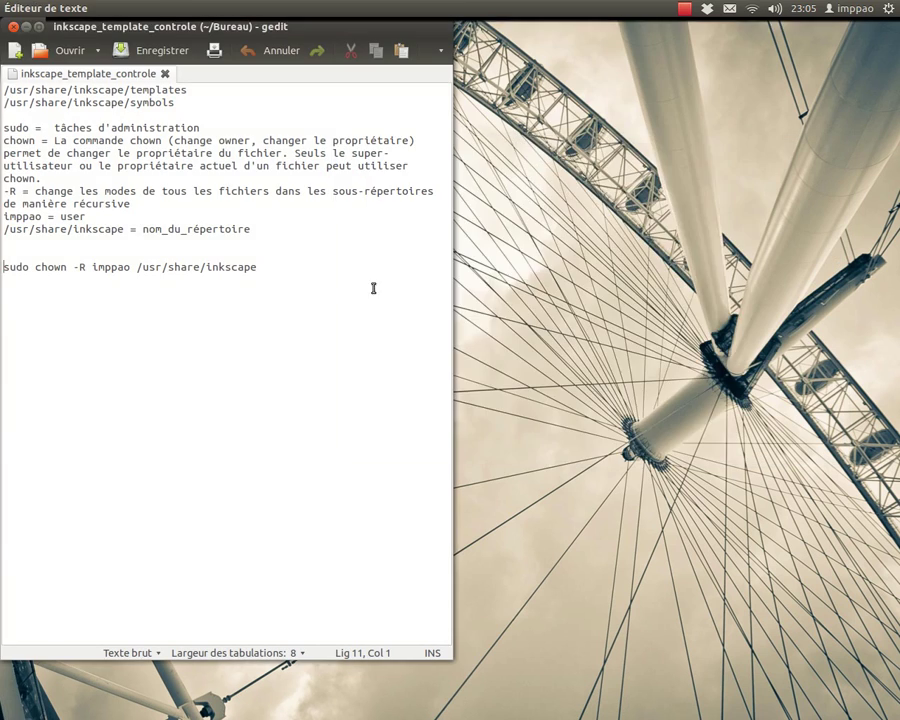
key("super")
Step: In a new terminal, paste and run the sudo chown -R command, submitting the password
left_click(22, 163)
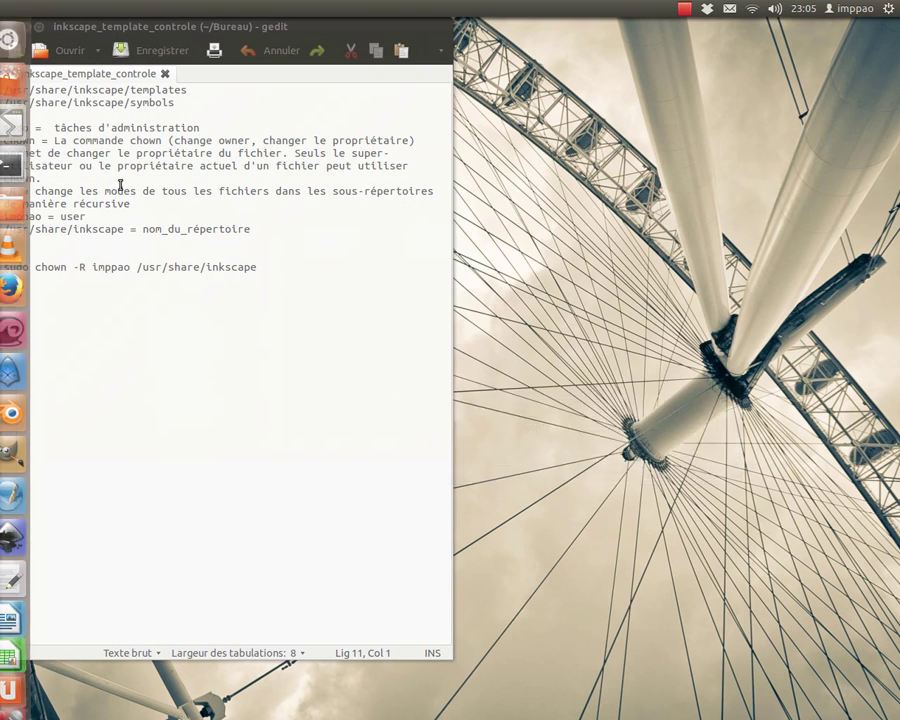
left_click_drag(570, 406, 472, 205)
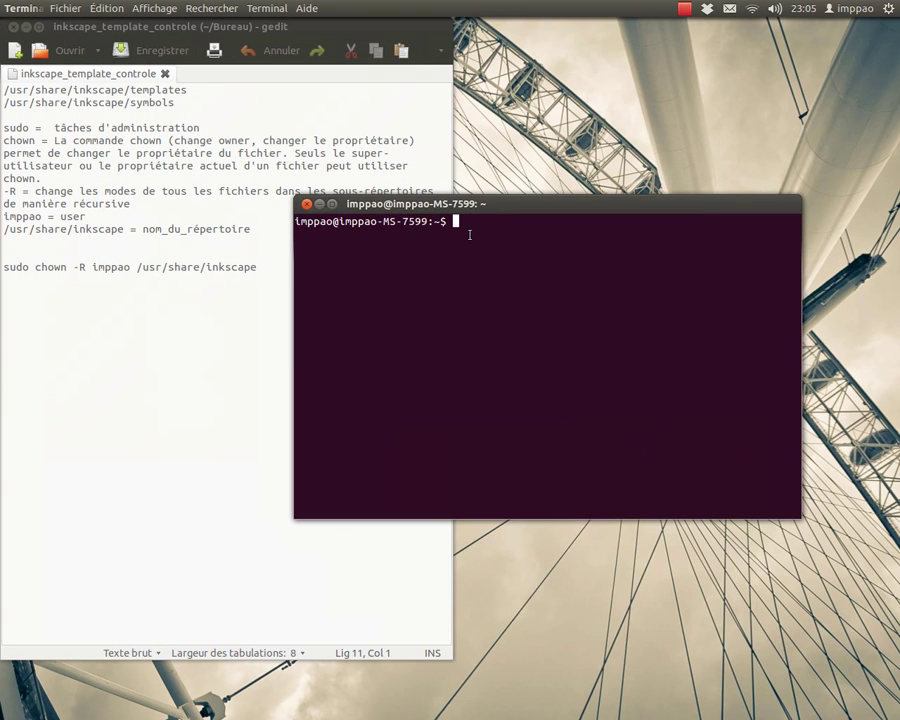
right_click(465, 225)
left_click(503, 313)
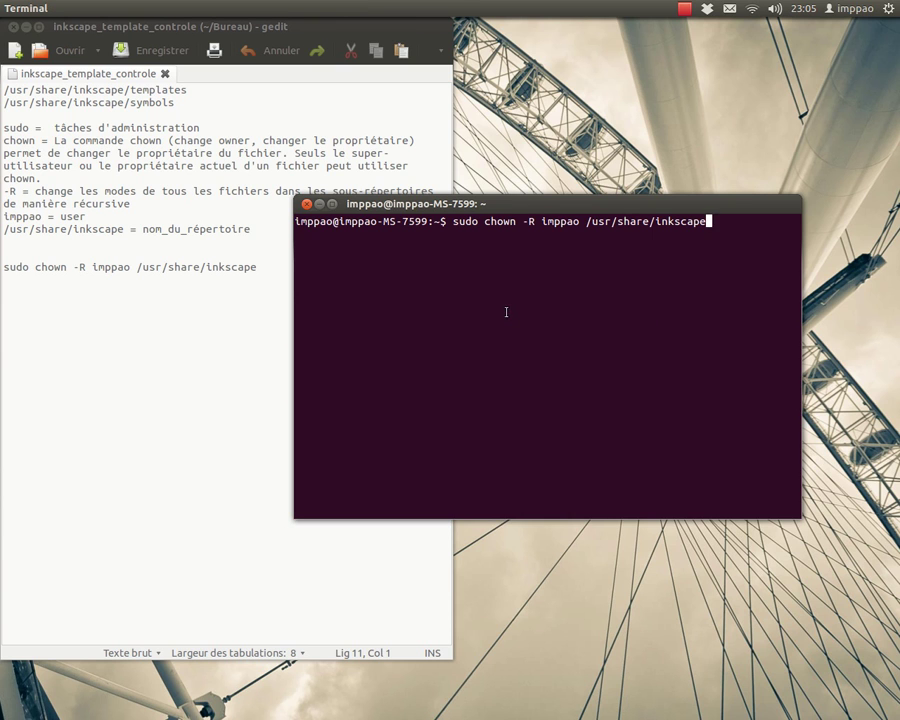
key("Return")
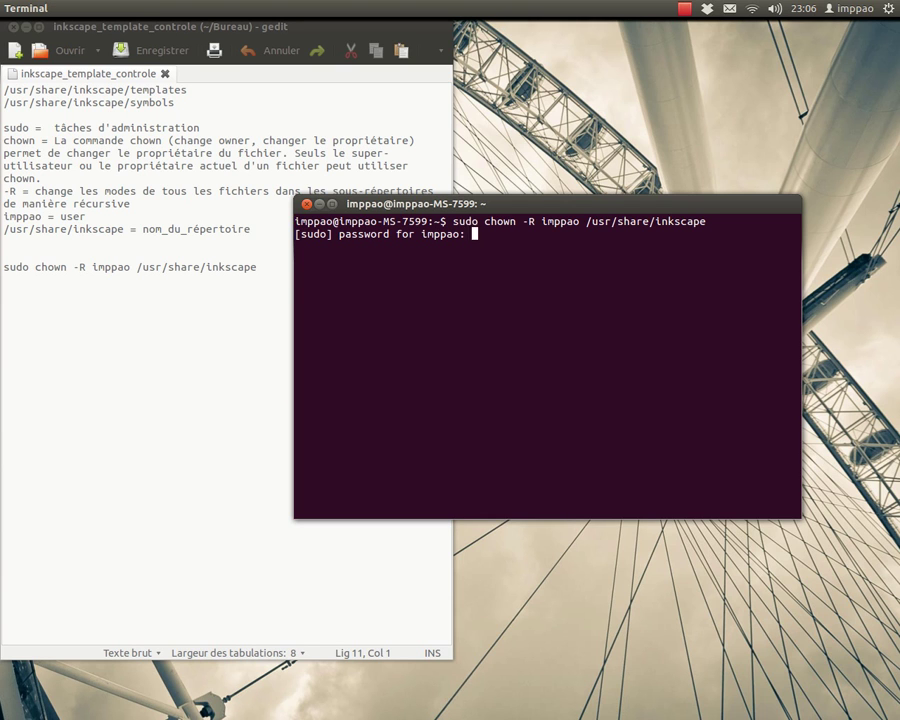
key("Return")
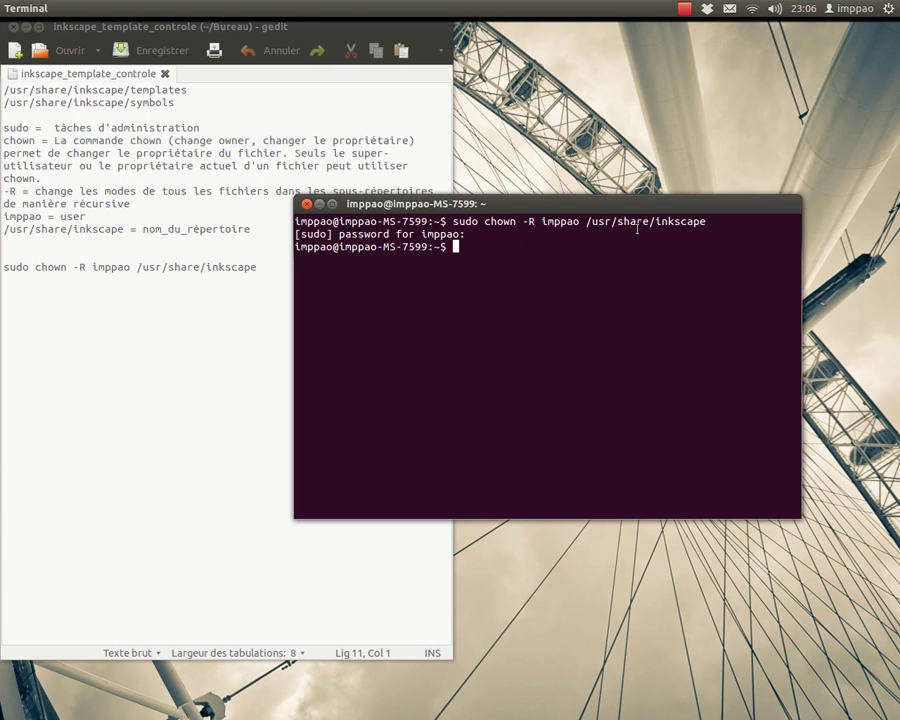
Step: Check the /usr/share/inkscape target in the command, then close the terminal and notes window
left_click_drag(659, 222, 709, 222)
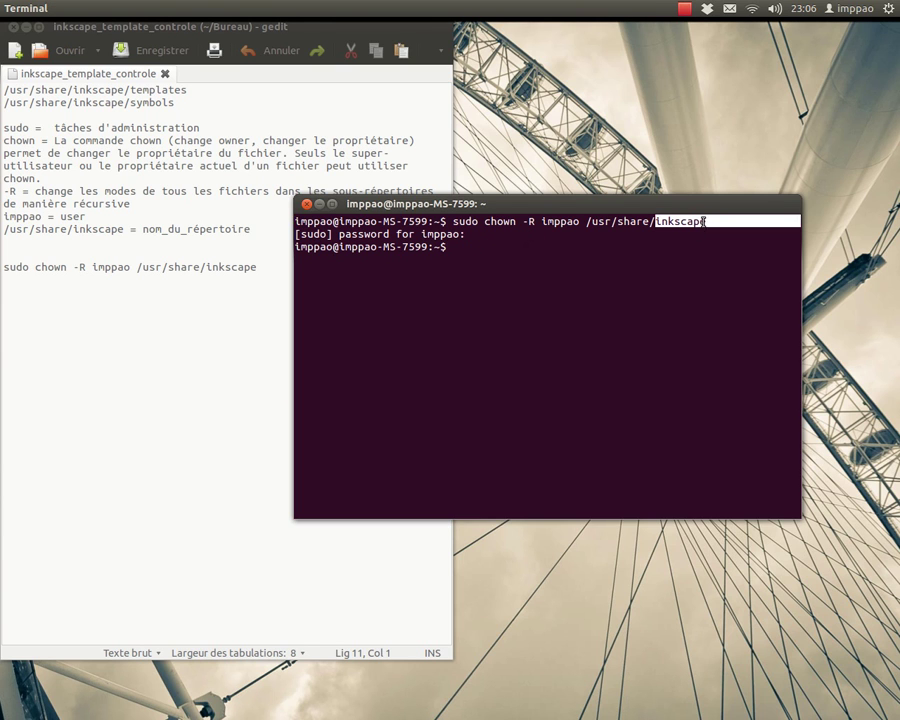
left_click(709, 222)
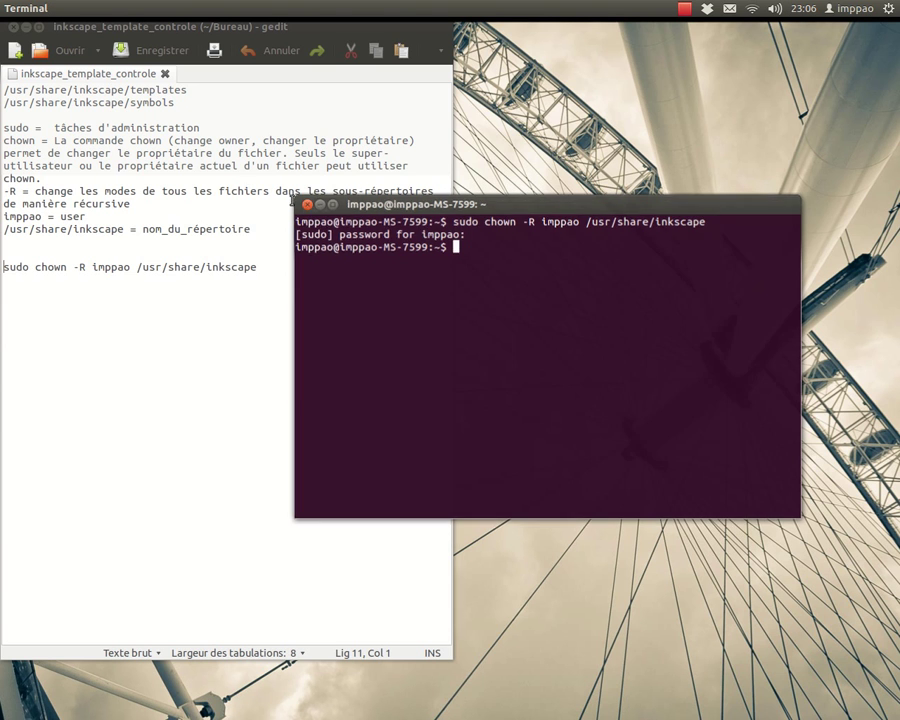
left_click(306, 204)
left_click(13, 27)
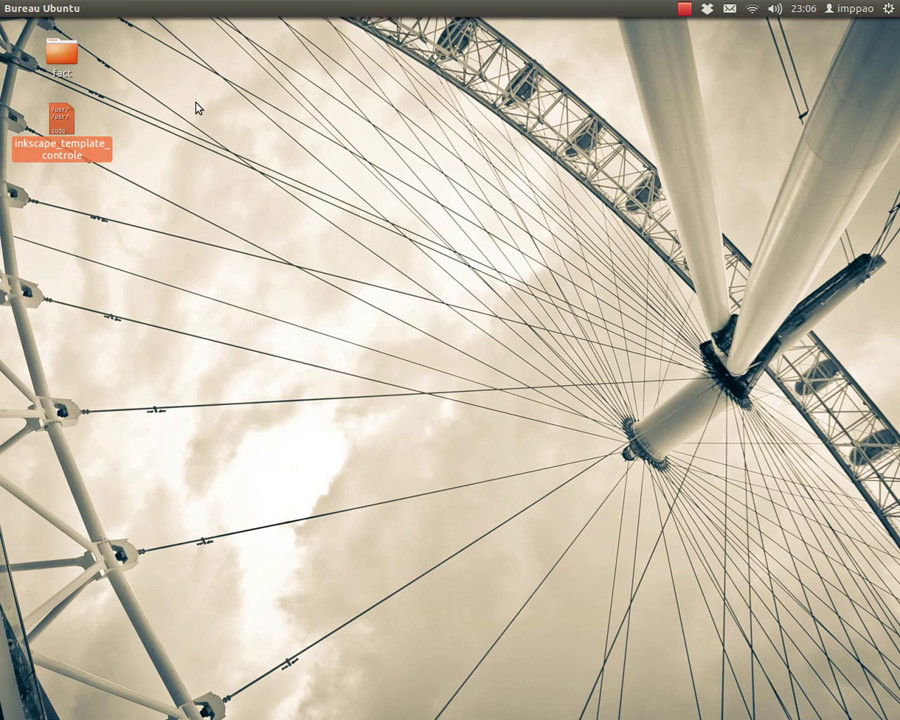
left_click(255, 116)
key("super")
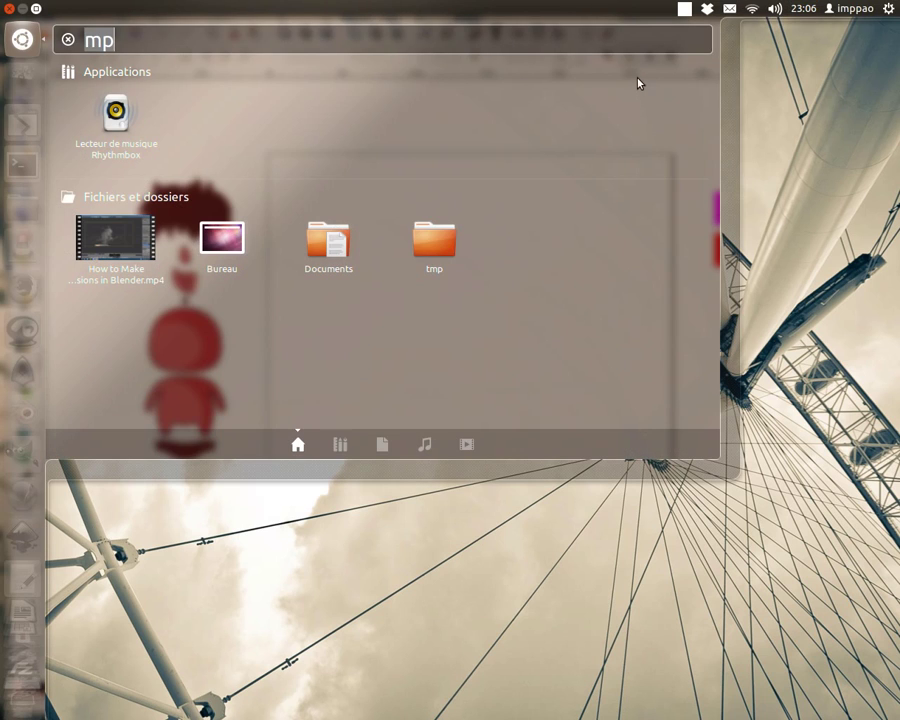